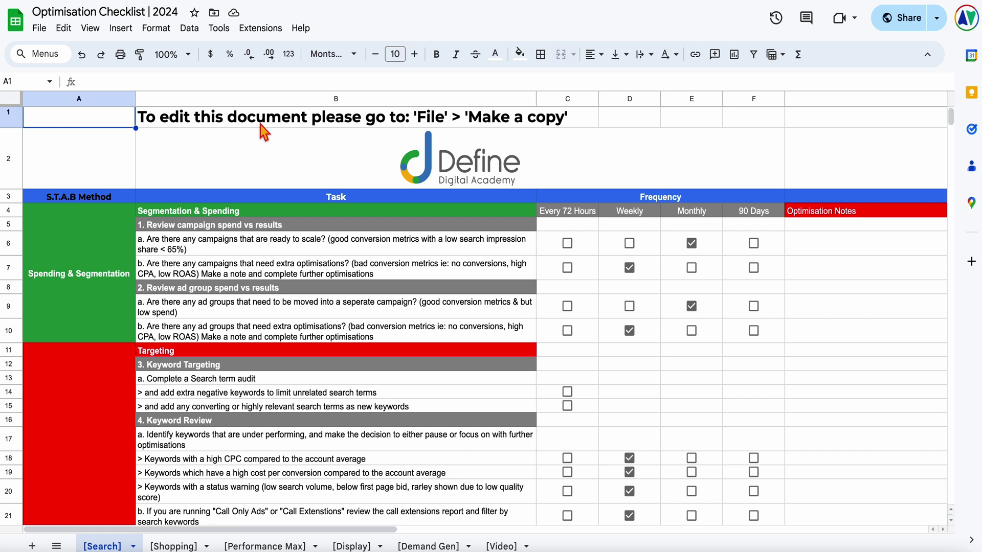
Show the checklist's File options for making a copy, then dismiss them.
{"action": "left_click", "coordinate": [63, 28]}
{"action": "mouse_move", "coordinate": [40, 28]}
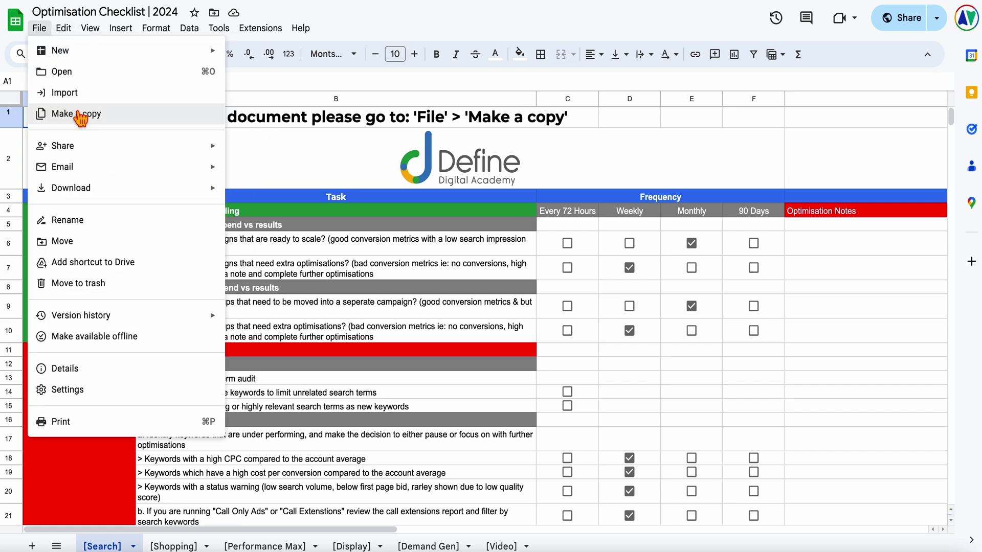
{"action": "left_click", "coordinate": [265, 166]}
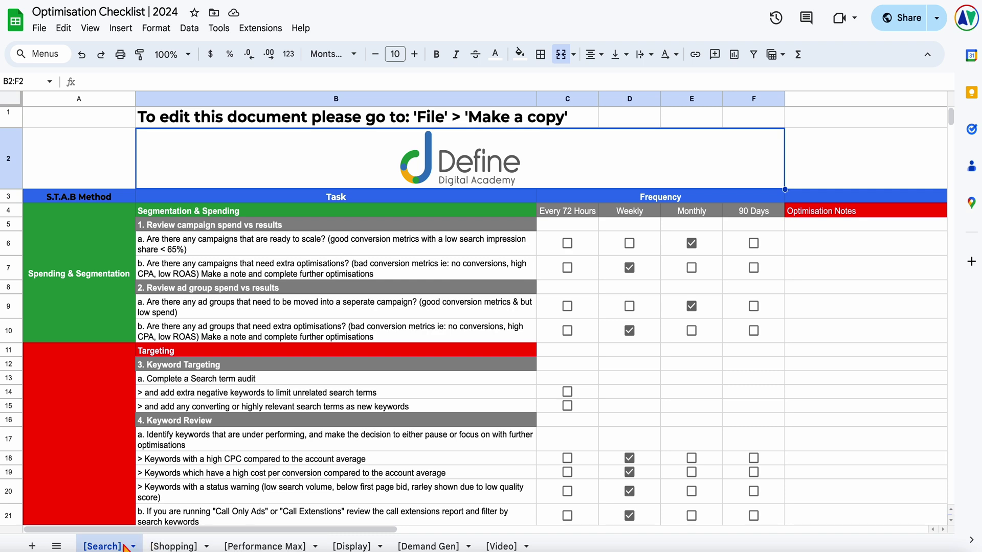
Browse the Performance Max, Display, Demand Gen and Video checklist sheets.
{"action": "left_click", "coordinate": [239, 547]}
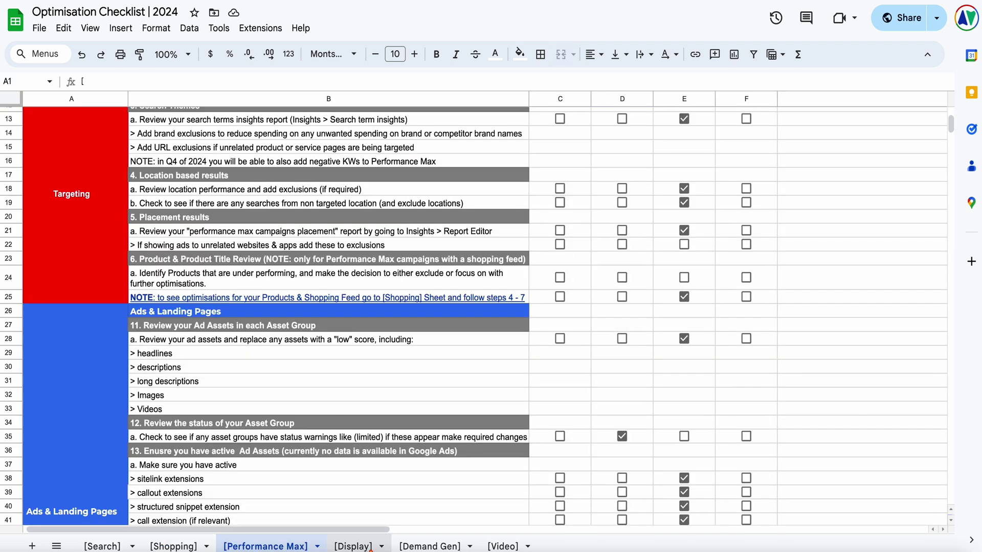
{"action": "left_click", "coordinate": [358, 547]}
{"action": "left_click", "coordinate": [430, 546]}
{"action": "left_click", "coordinate": [506, 547]}
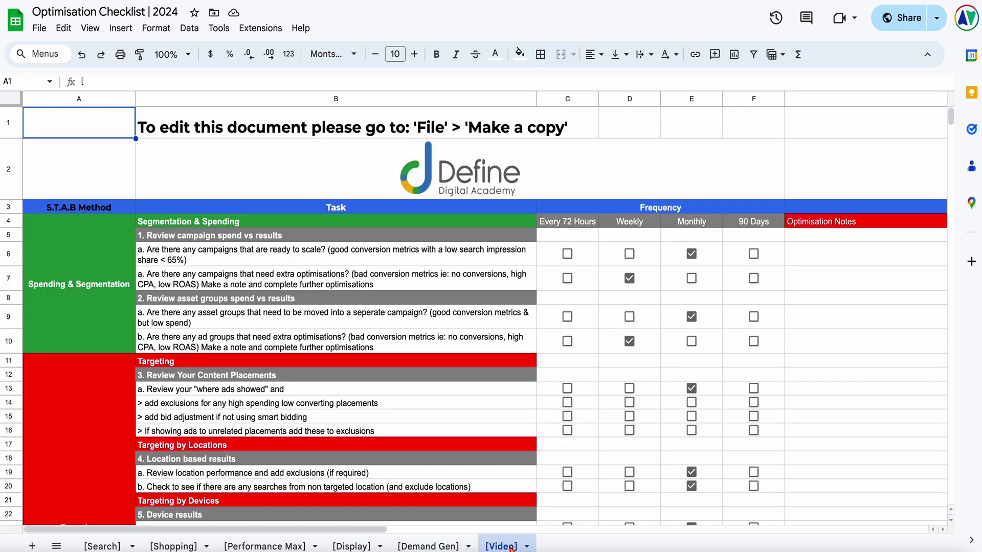
{"action": "scroll", "coordinate": [411, 430], "scroll_direction": "down", "scroll_amount": 5}
{"action": "scroll", "coordinate": [411, 432], "scroll_direction": "down", "scroll_amount": 8}
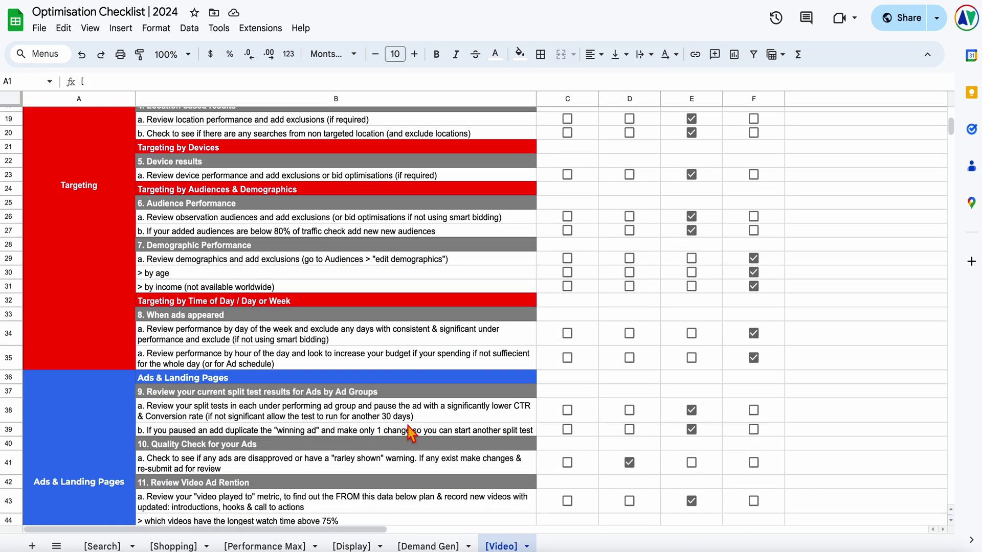
{"action": "scroll", "coordinate": [411, 432], "scroll_direction": "up", "scroll_amount": 12}
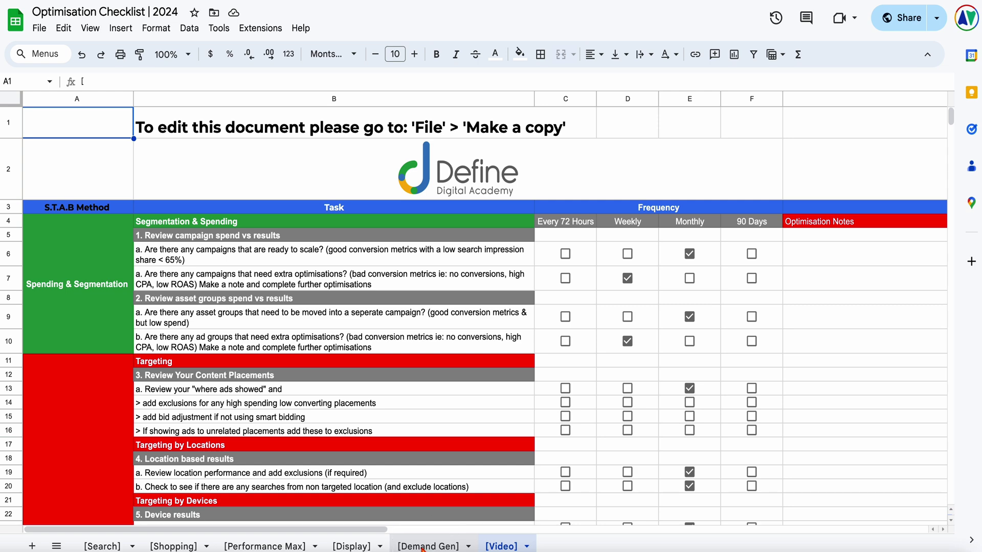
Return to the Display checklist sheet and scroll through its tasks.
{"action": "left_click", "coordinate": [427, 547]}
{"action": "left_click", "coordinate": [366, 547]}
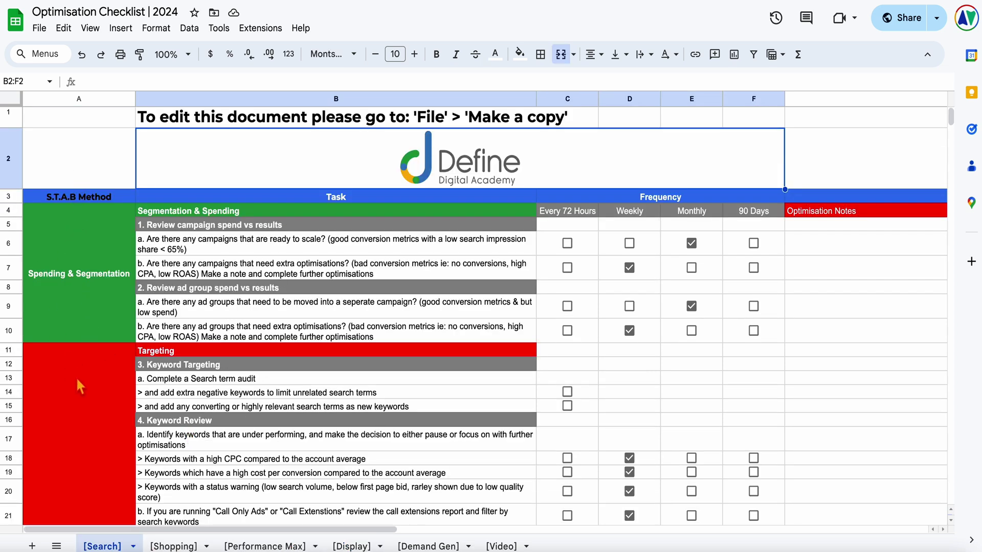
{"action": "scroll", "coordinate": [80, 380], "scroll_direction": "down", "scroll_amount": 2}
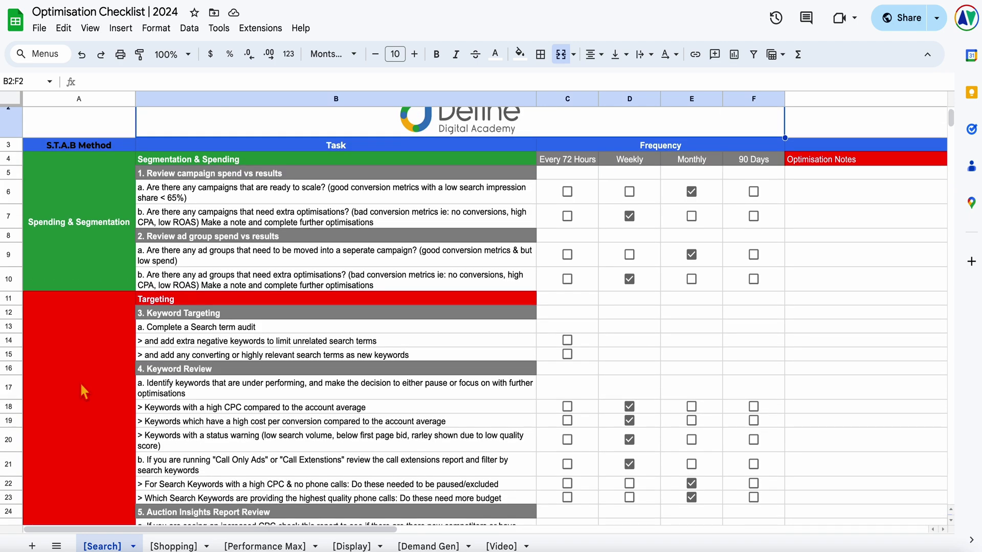
{"action": "scroll", "coordinate": [82, 389], "scroll_direction": "down", "scroll_amount": 10}
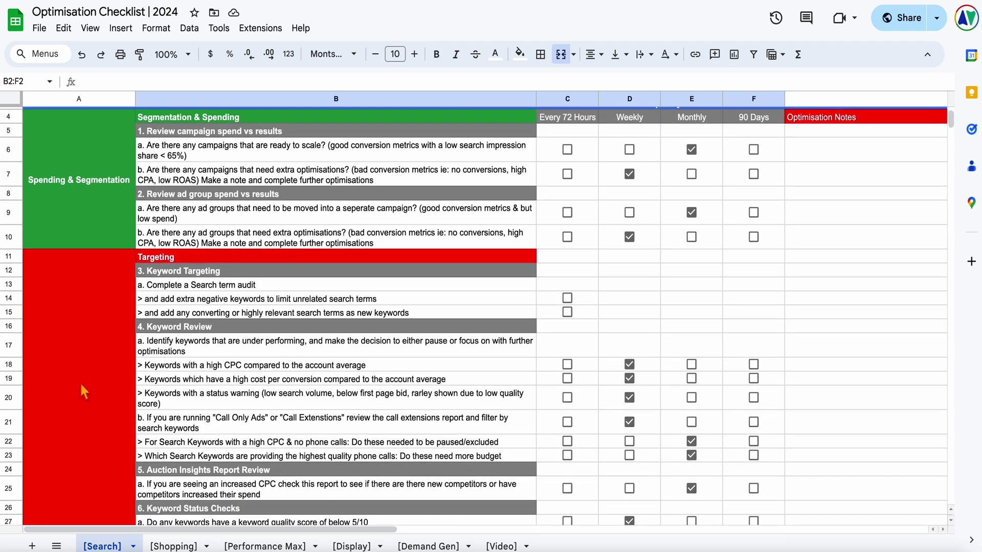
{"action": "scroll", "coordinate": [80, 382], "scroll_direction": "down", "scroll_amount": 2}
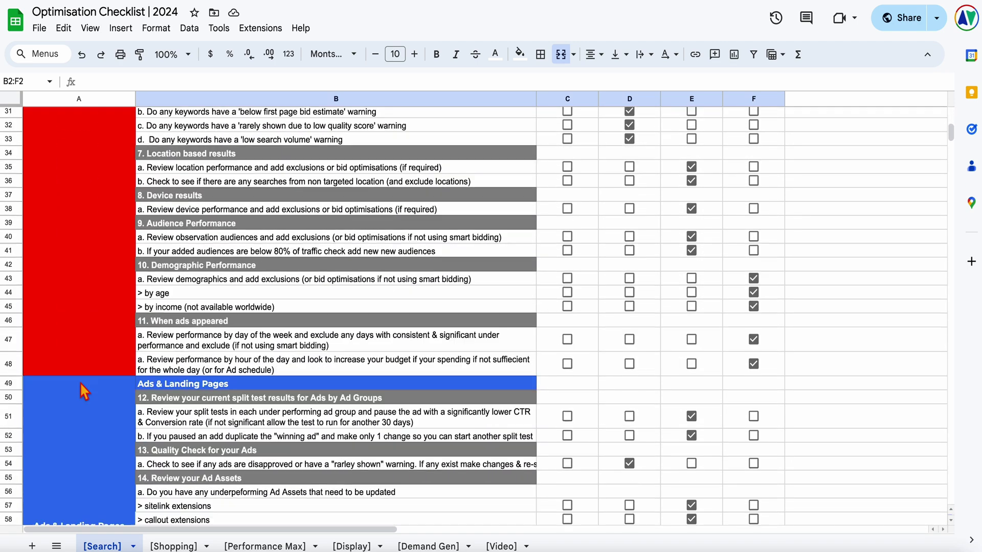
{"action": "scroll", "coordinate": [80, 381], "scroll_direction": "up", "scroll_amount": 15}
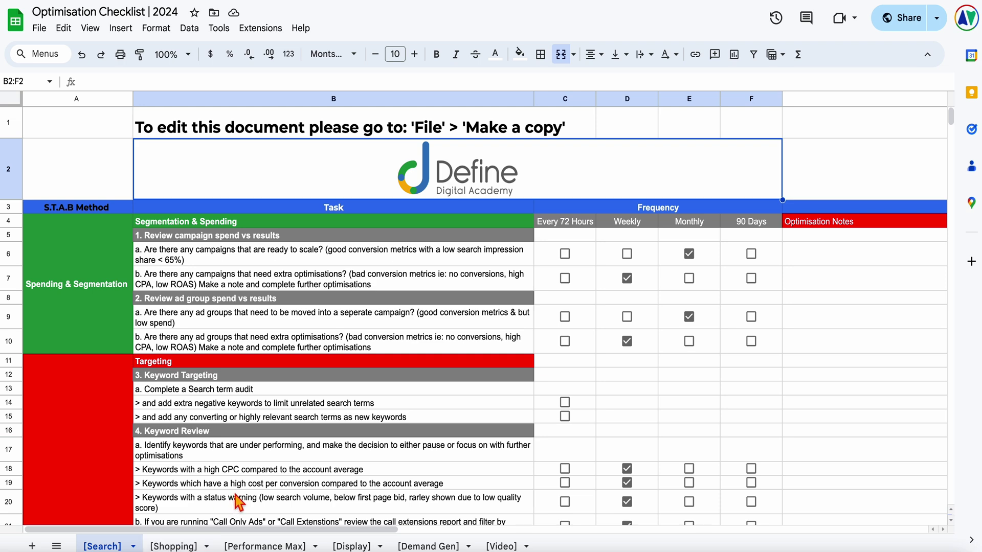
{"action": "scroll", "coordinate": [236, 503], "scroll_direction": "down", "scroll_amount": 3}
{"action": "scroll", "coordinate": [236, 503], "scroll_direction": "down", "scroll_amount": 3}
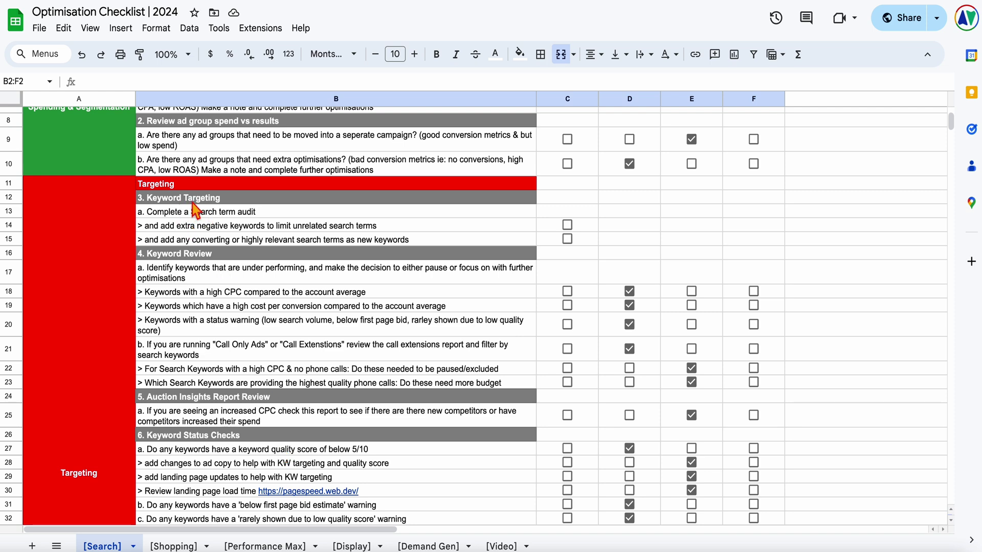
{"action": "scroll", "coordinate": [224, 307], "scroll_direction": "down", "scroll_amount": 10}
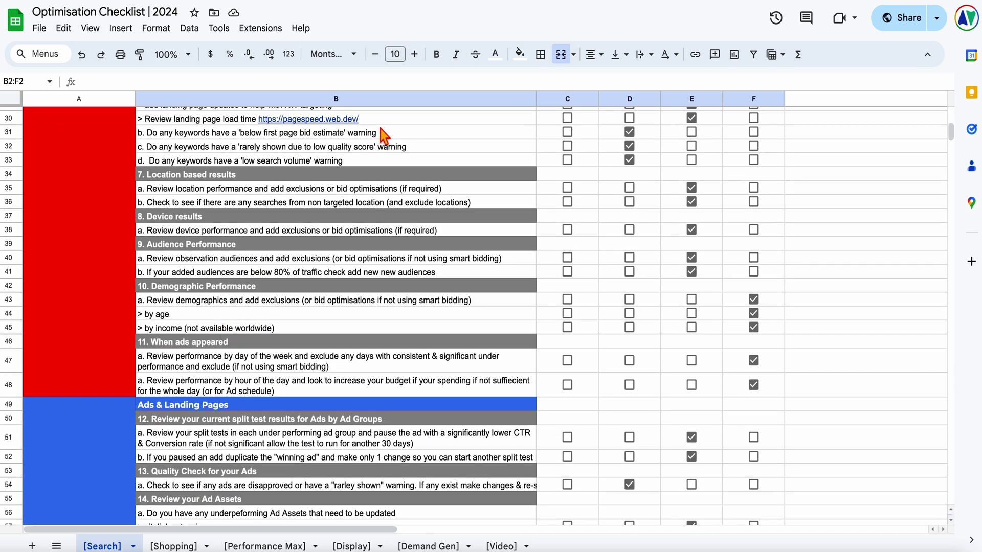
In Google Ads, open the Search terms report under Insights and reports.
{"action": "left_click", "coordinate": [464, 1]}
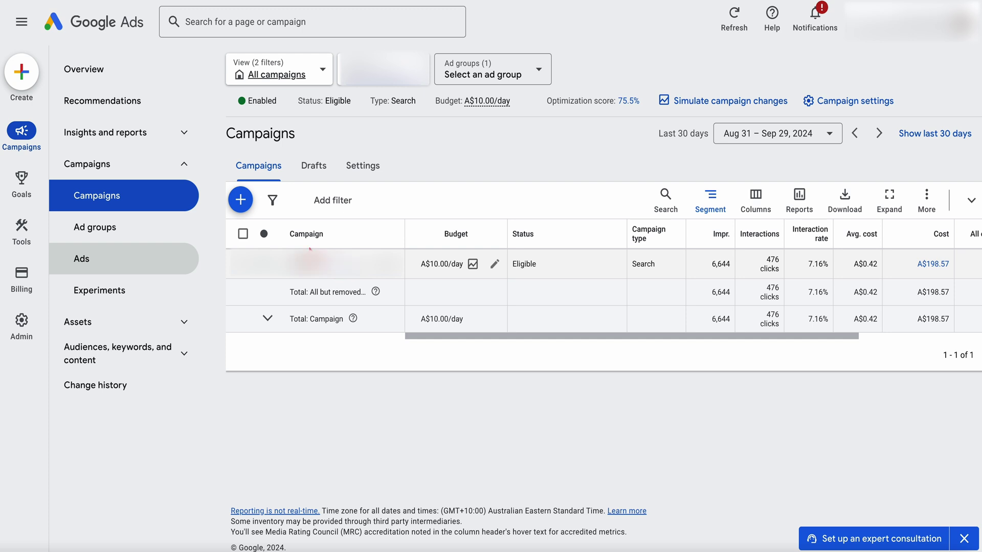
{"action": "left_click", "coordinate": [141, 141]}
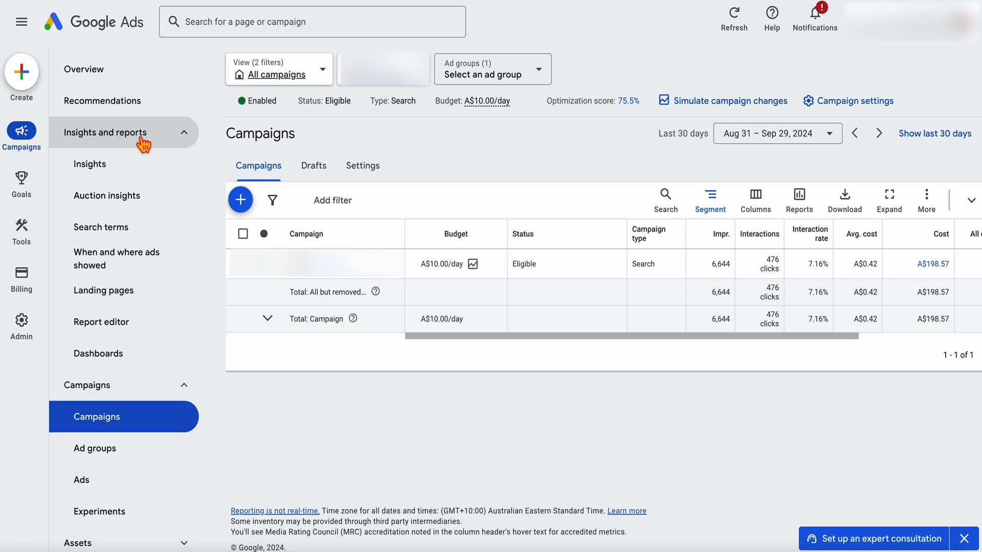
{"action": "left_click", "coordinate": [118, 231]}
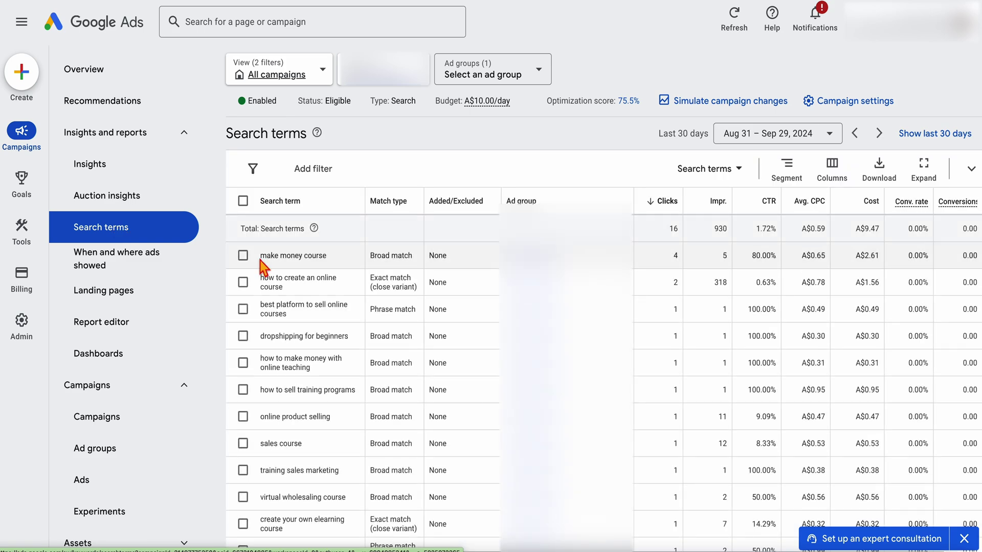
Add 'best platform to sell online courses' and 'dropshipping for beginners' as negative keywords.
{"action": "scroll", "coordinate": [287, 280], "scroll_direction": "down", "scroll_amount": 3}
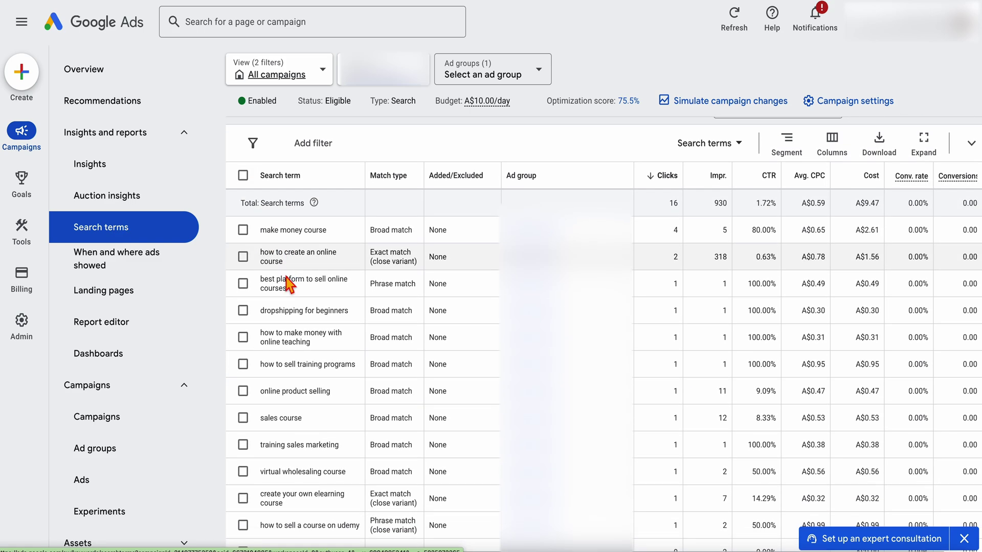
{"action": "scroll", "coordinate": [287, 280], "scroll_direction": "up", "scroll_amount": 3}
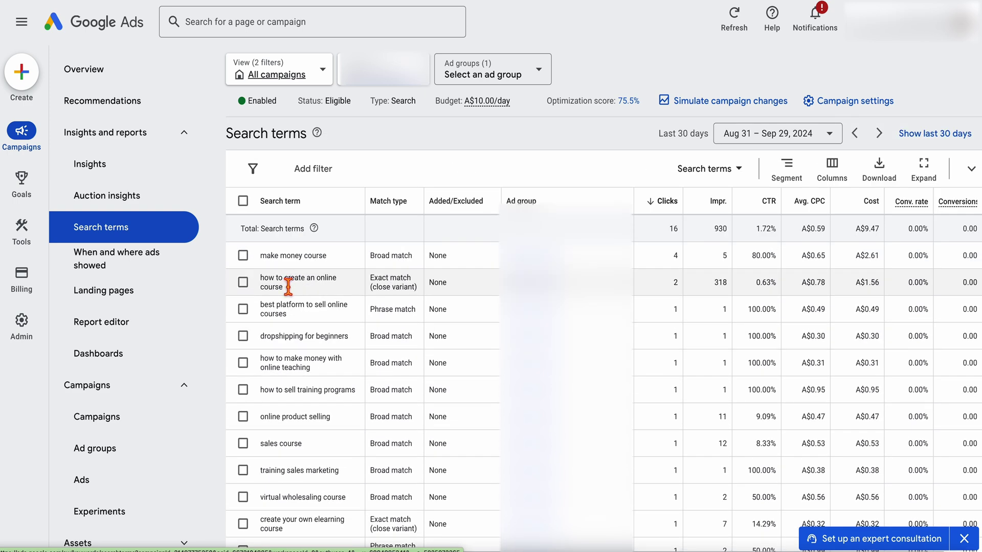
{"action": "left_click", "coordinate": [244, 310]}
{"action": "left_click", "coordinate": [243, 336]}
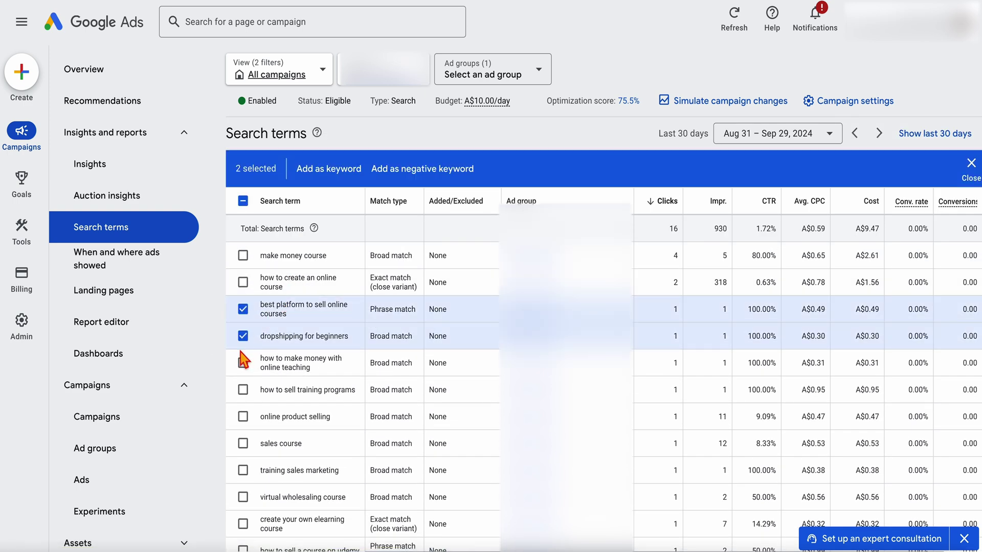
{"action": "left_click", "coordinate": [428, 185]}
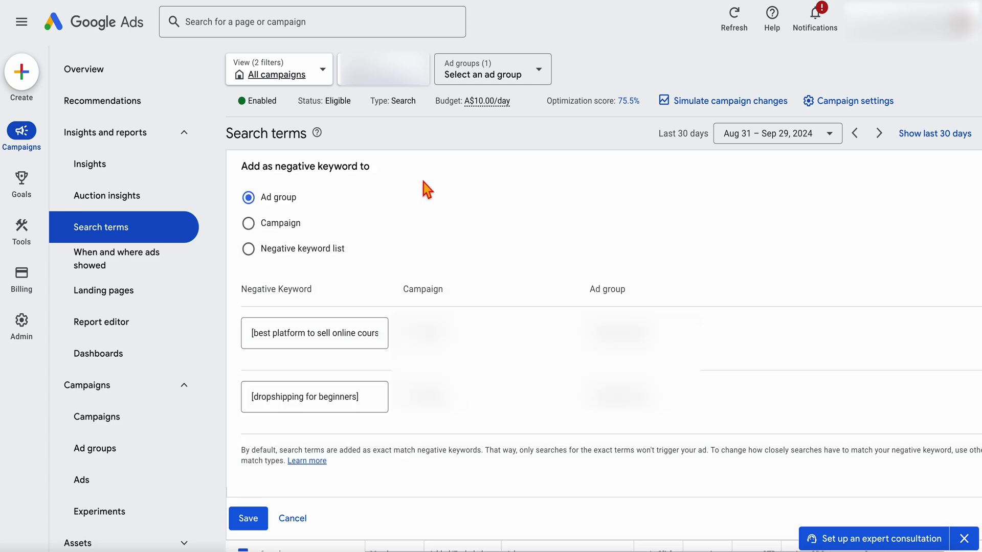
{"action": "left_click", "coordinate": [257, 520]}
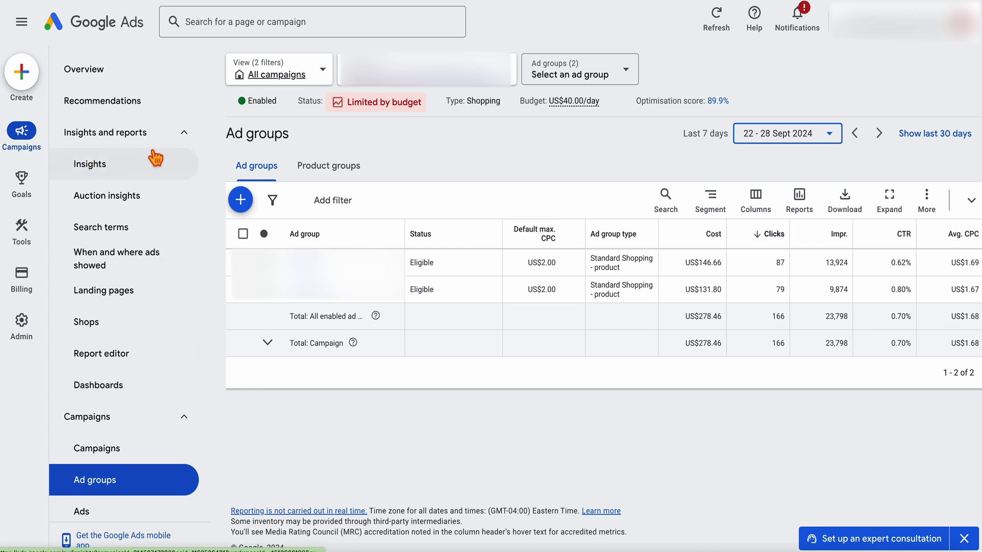
Reopen the campaign's search terms report and save two more unwanted terms as negative keywords.
{"action": "left_click", "coordinate": [167, 144]}
{"action": "left_click", "coordinate": [169, 147]}
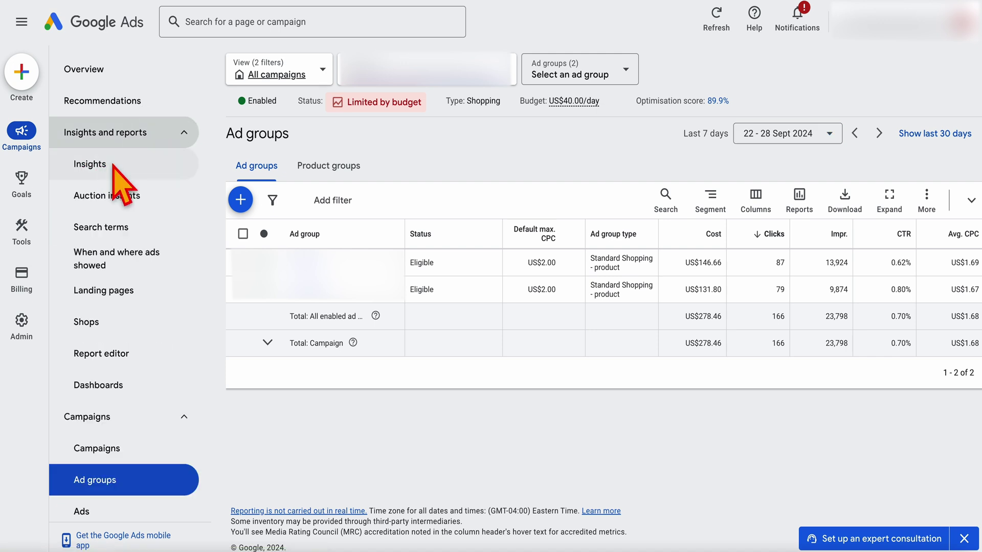
{"action": "left_click", "coordinate": [125, 239]}
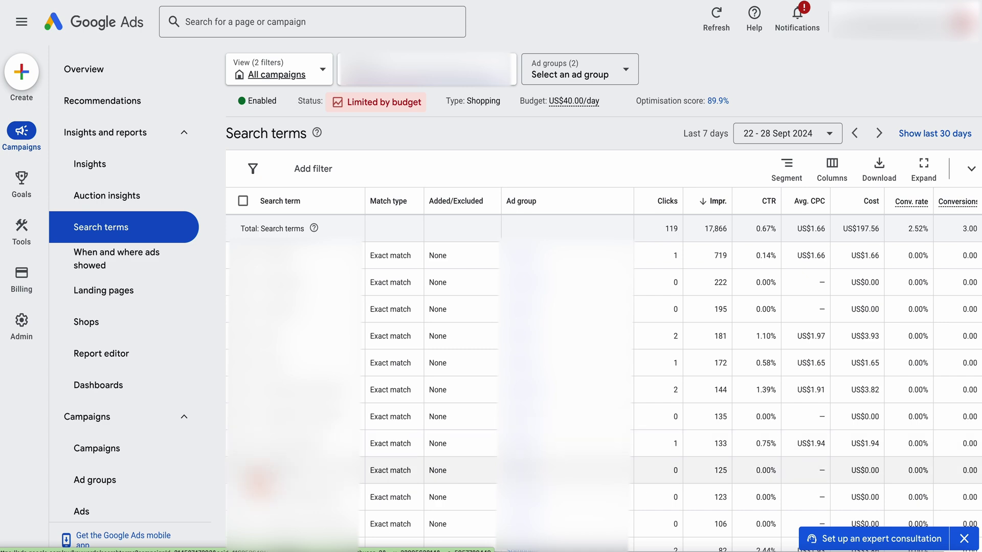
{"action": "left_click", "coordinate": [243, 417]}
{"action": "left_click", "coordinate": [362, 175]}
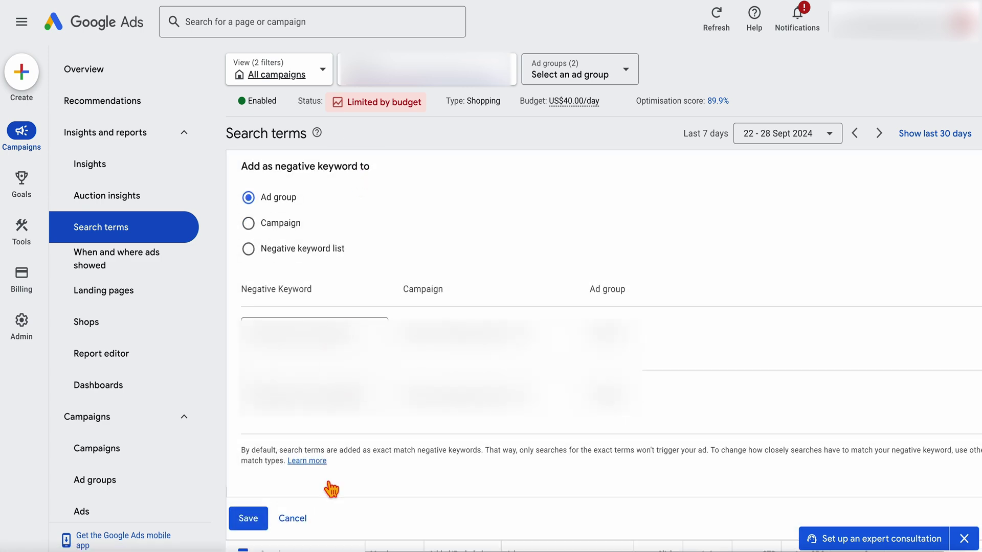
{"action": "left_click", "coordinate": [247, 521]}
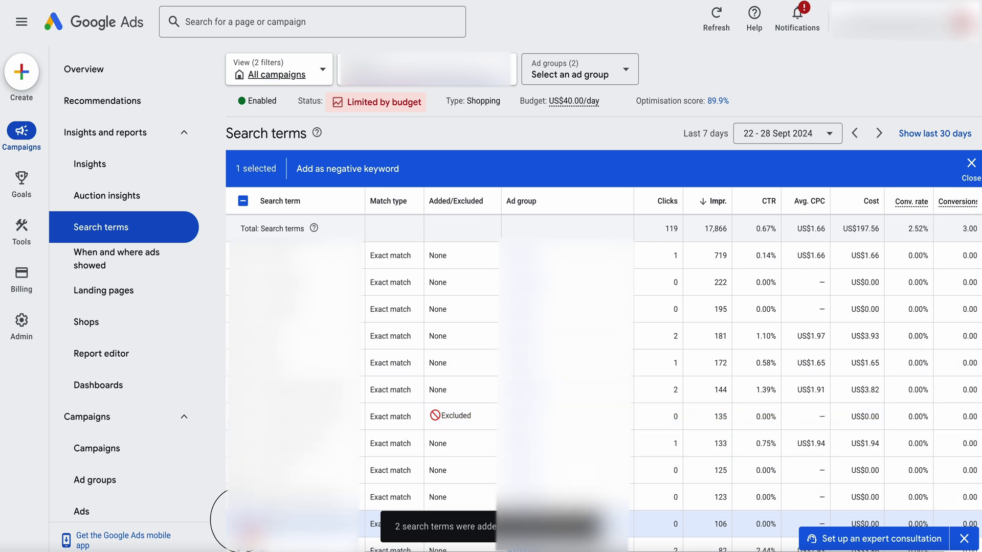
{"action": "left_click", "coordinate": [243, 524]}
Sort search terms by conversions, highest first, for the last 14 days.
{"action": "left_click", "coordinate": [950, 205]}
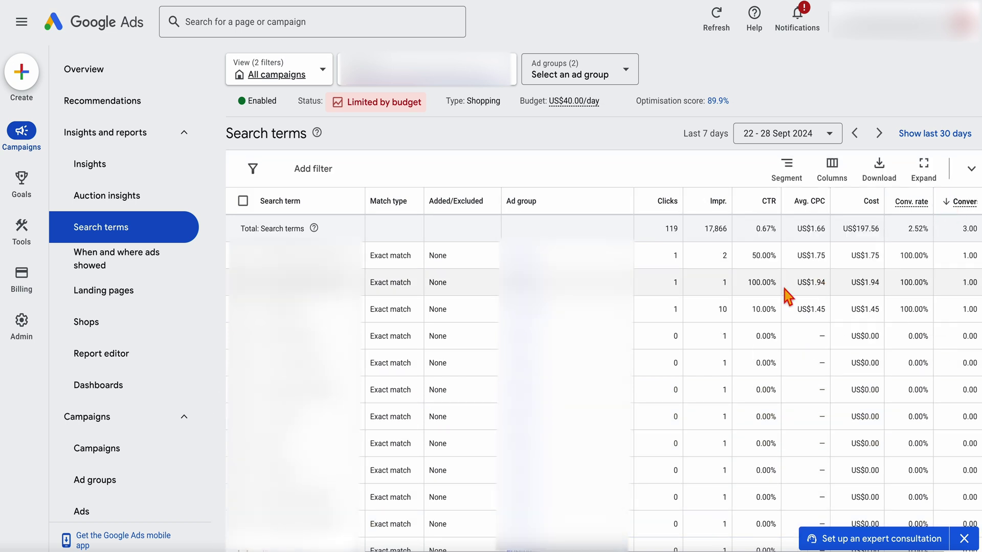
{"action": "left_click", "coordinate": [804, 143]}
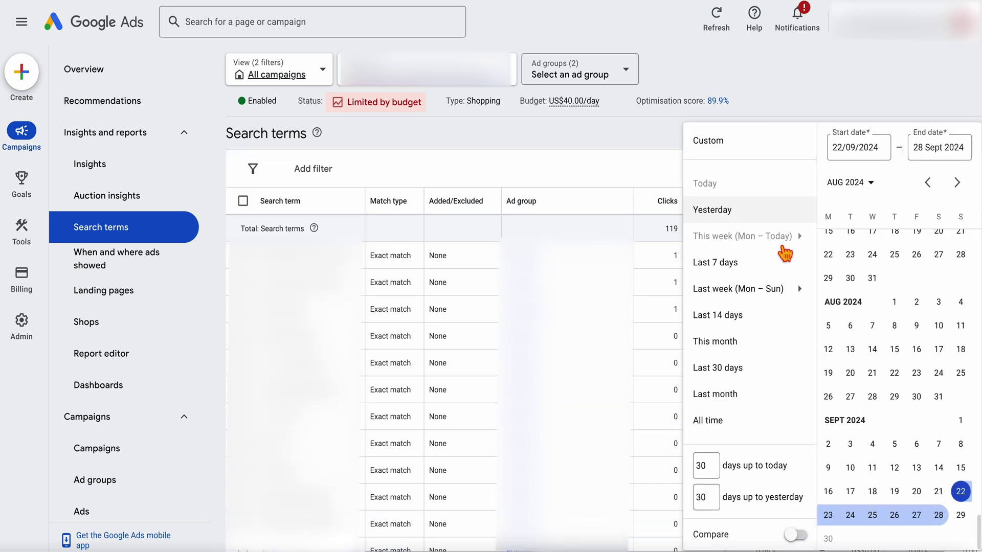
{"action": "left_click", "coordinate": [735, 318]}
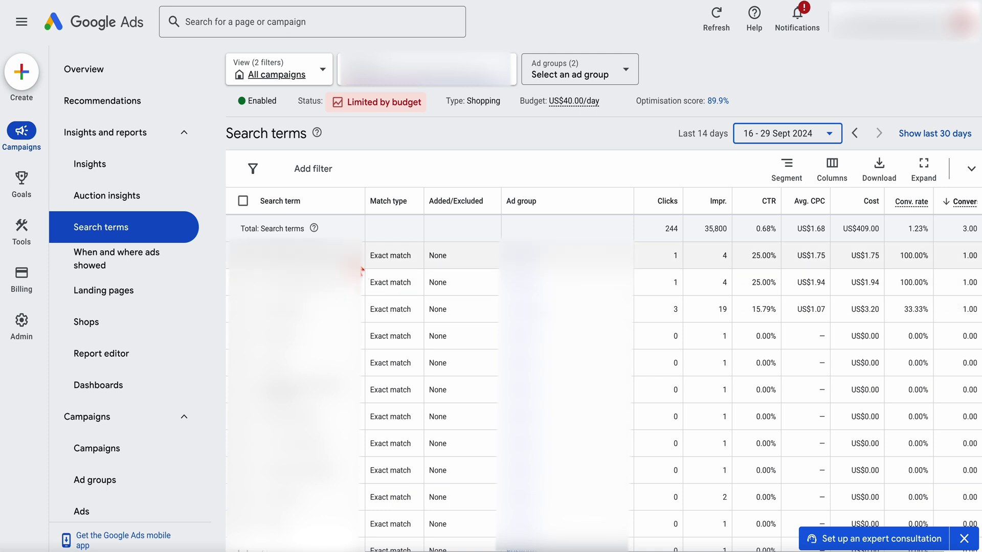
{"action": "left_click", "coordinate": [333, 253]}
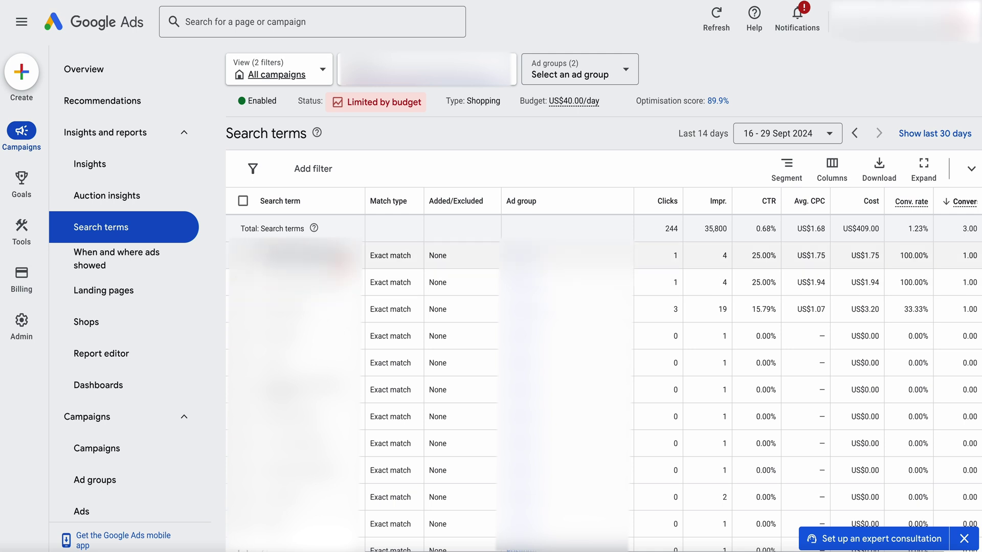
{"action": "scroll", "coordinate": [180, 333], "scroll_direction": "down", "scroll_amount": 3}
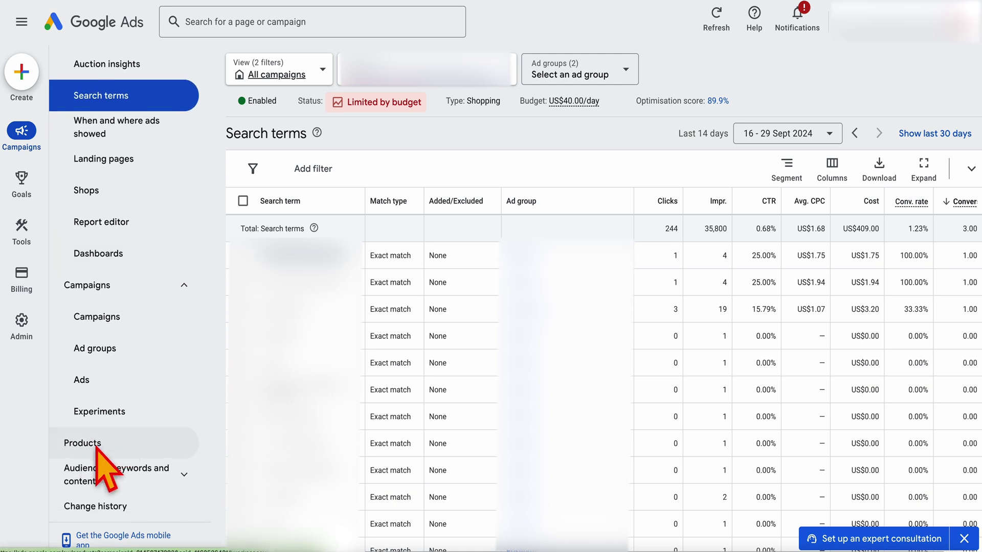
Open the Shopping campaign's Products report from the left navigation.
{"action": "left_click", "coordinate": [85, 448]}
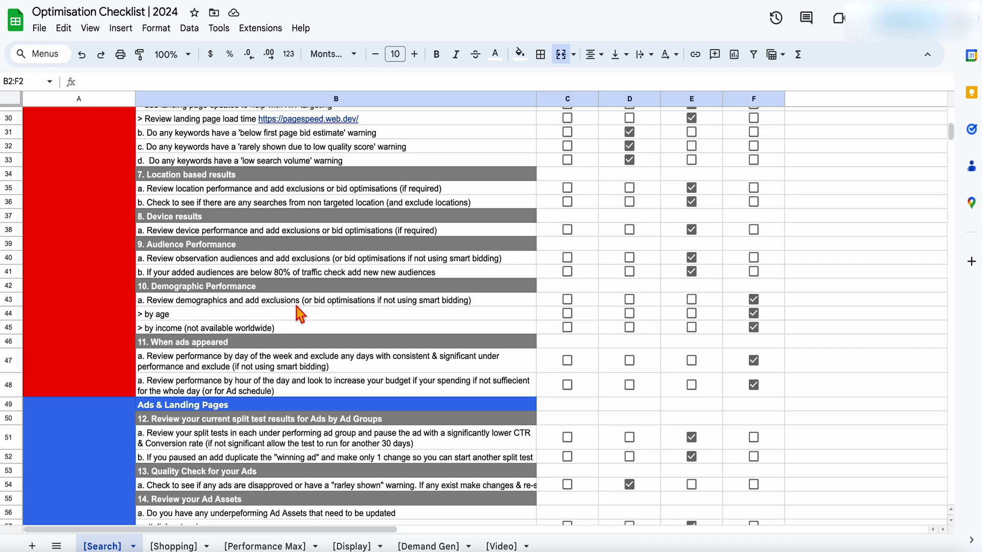
{"action": "scroll", "coordinate": [301, 307], "scroll_direction": "up", "scroll_amount": 10}
{"action": "scroll", "coordinate": [301, 306], "scroll_direction": "up", "scroll_amount": 2}
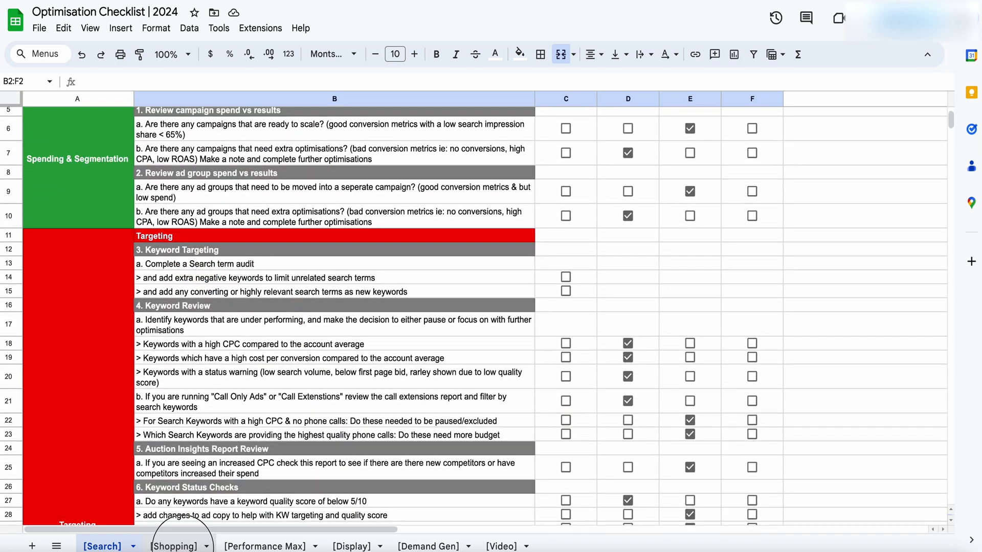
{"action": "left_click", "coordinate": [173, 546]}
{"action": "scroll", "coordinate": [228, 393], "scroll_direction": "down", "scroll_amount": 1}
{"action": "scroll", "coordinate": [225, 401], "scroll_direction": "down", "scroll_amount": 1}
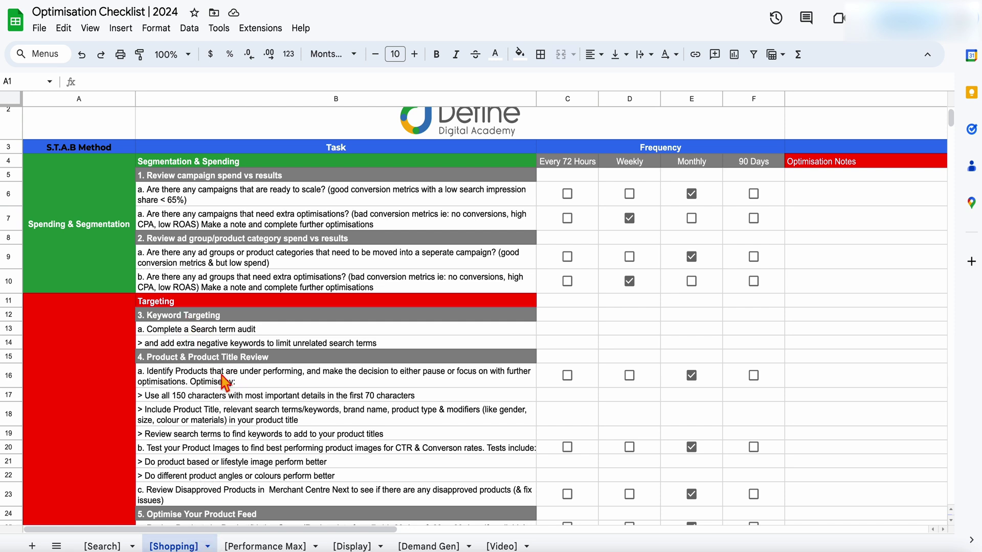
{"action": "scroll", "coordinate": [248, 379], "scroll_direction": "down", "scroll_amount": 10}
{"action": "scroll", "coordinate": [248, 379], "scroll_direction": "down", "scroll_amount": 7}
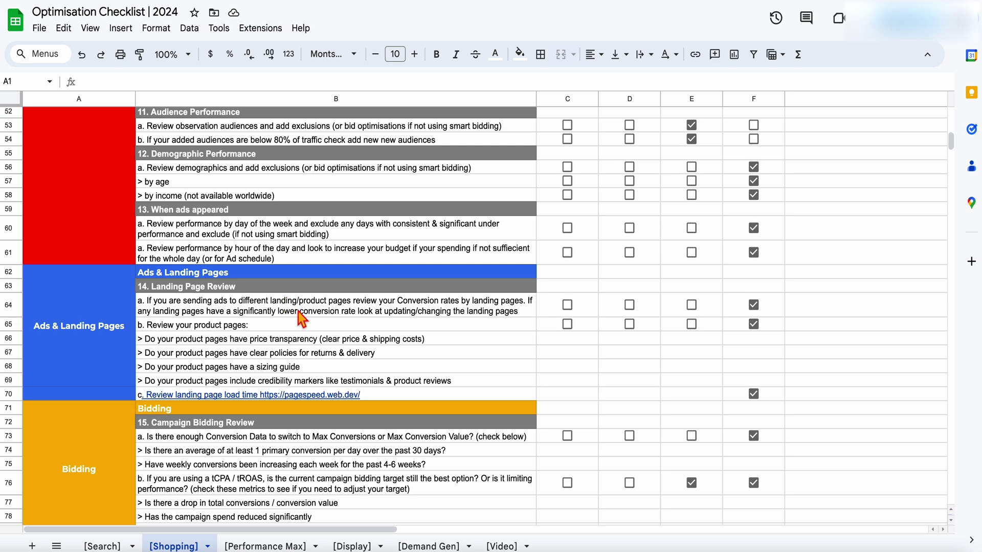
{"action": "left_click", "coordinate": [102, 546]}
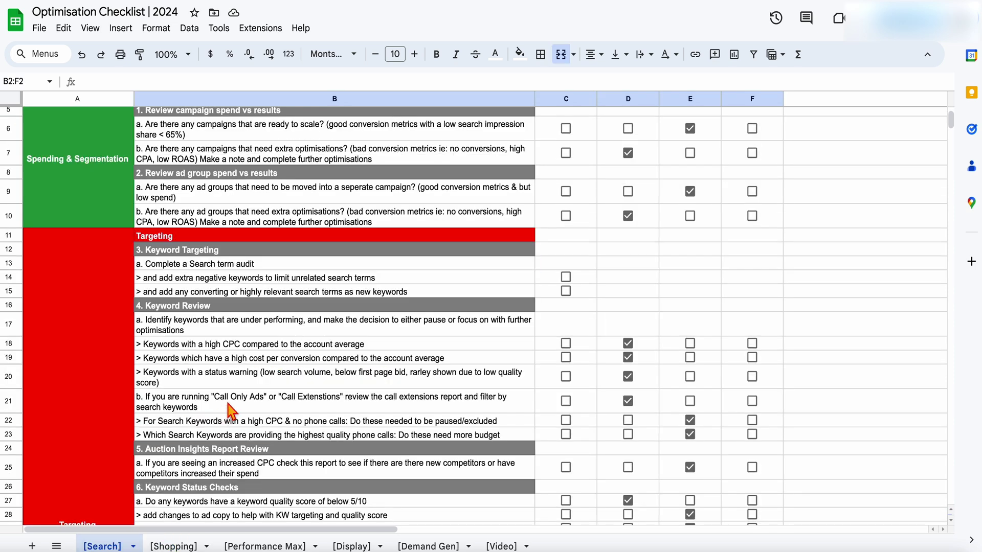
{"action": "scroll", "coordinate": [239, 414], "scroll_direction": "down", "scroll_amount": 5}
{"action": "scroll", "coordinate": [239, 415], "scroll_direction": "down", "scroll_amount": 5}
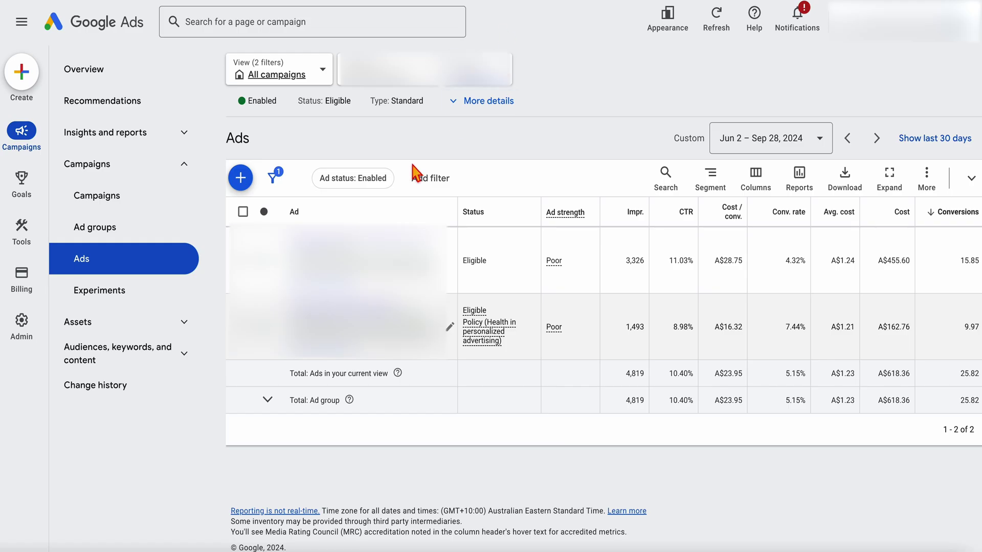
In the Ads list, check the policy status and select the second ad with the health note.
{"action": "left_click", "coordinate": [193, 170]}
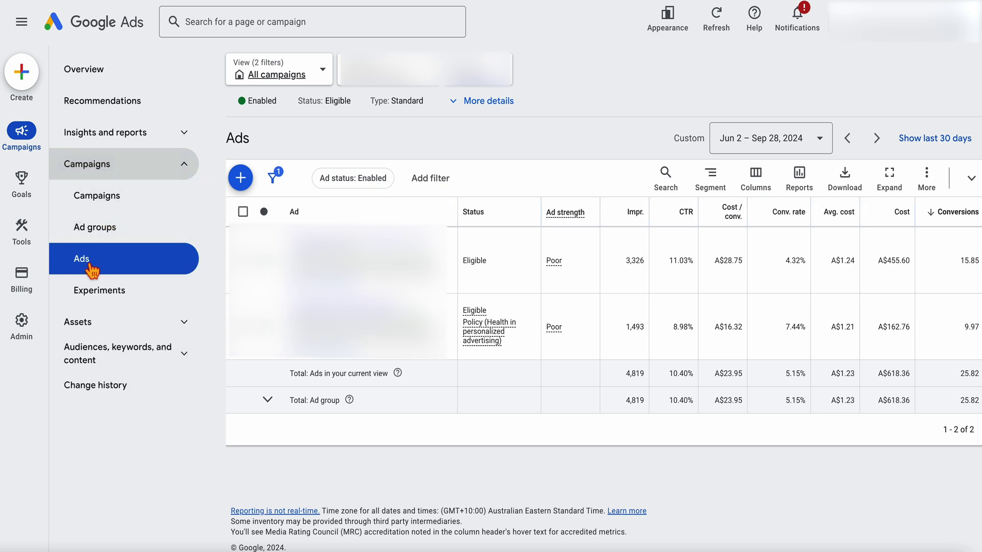
{"action": "mouse_move", "coordinate": [499, 326]}
{"action": "left_click", "coordinate": [239, 331]}
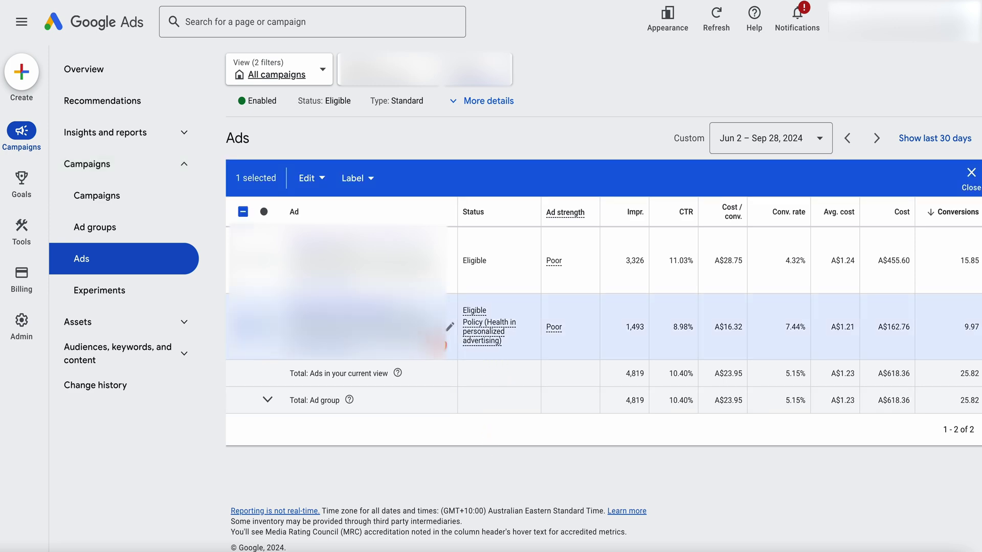
{"action": "left_click", "coordinate": [449, 327]}
{"action": "scroll", "coordinate": [284, 352], "scroll_direction": "down", "scroll_amount": 8}
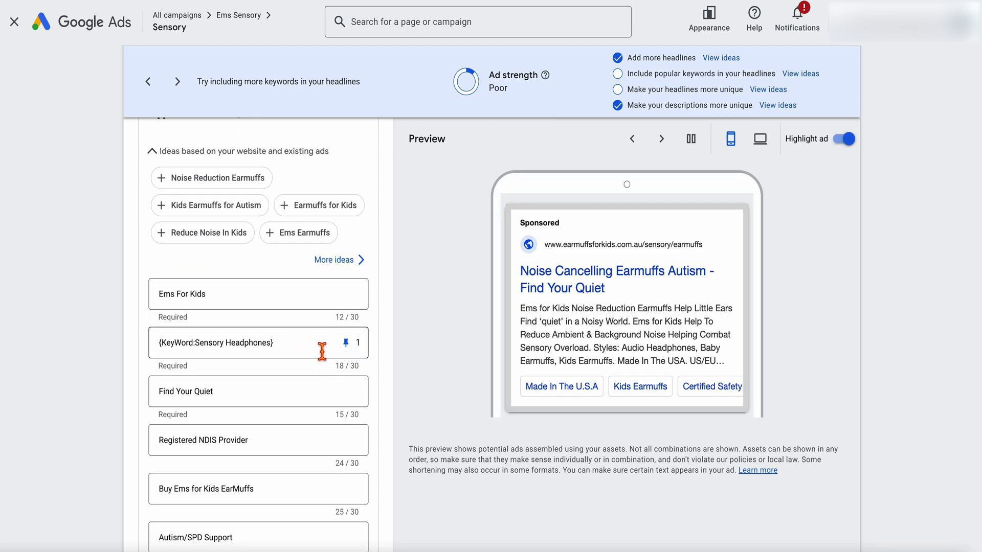
{"action": "left_click", "coordinate": [15, 21]}
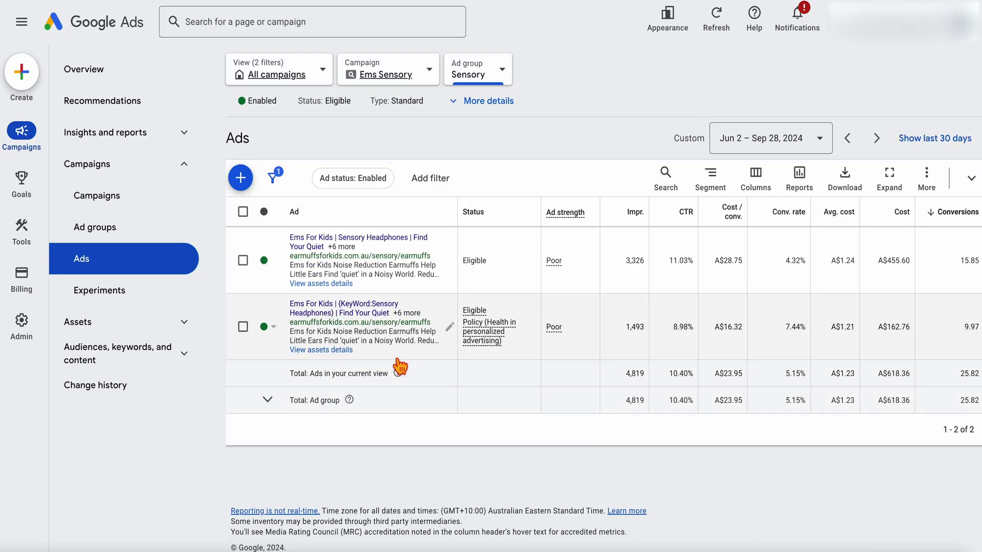
{"action": "left_click", "coordinate": [449, 261]}
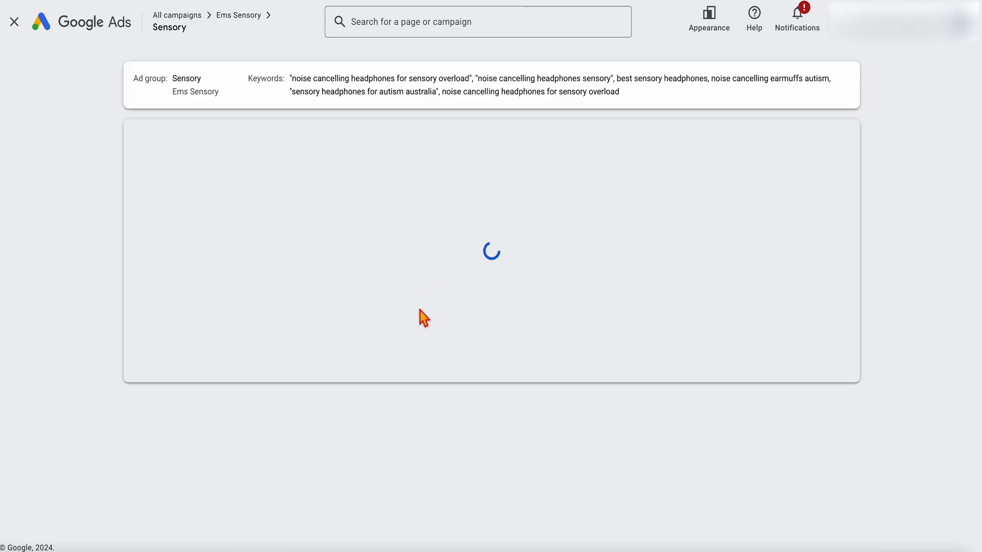
{"action": "scroll", "coordinate": [419, 326], "scroll_direction": "down", "scroll_amount": 10}
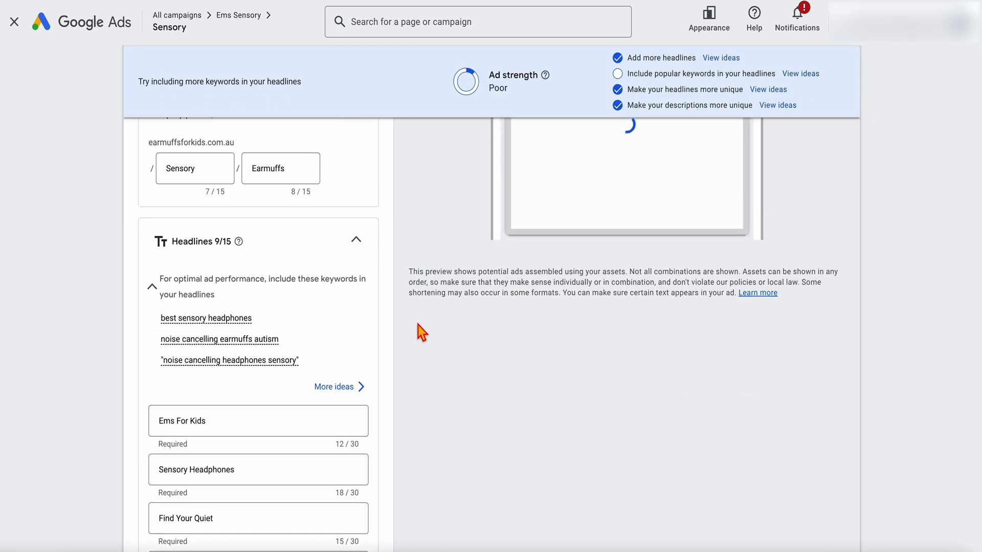
{"action": "scroll", "coordinate": [418, 325], "scroll_direction": "down", "scroll_amount": 2}
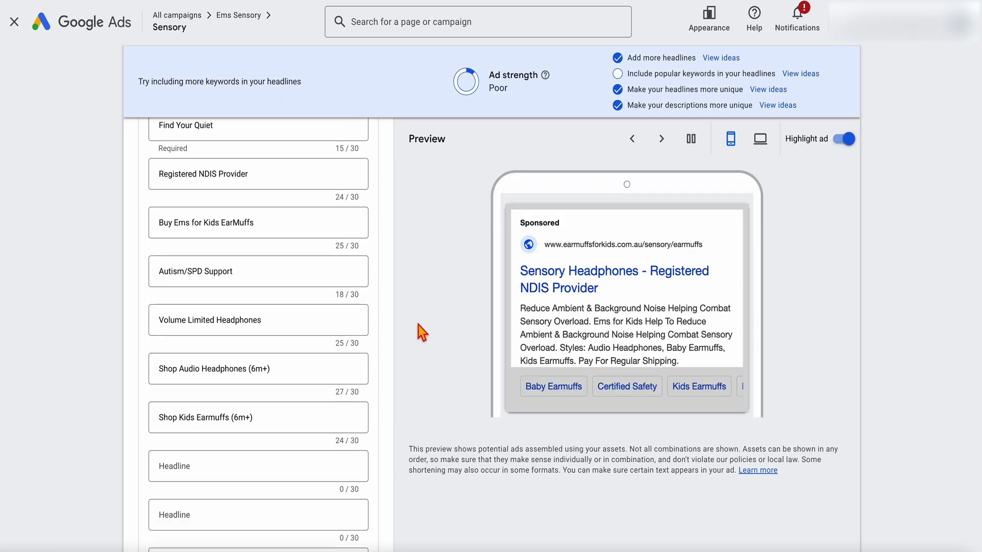
{"action": "left_click", "coordinate": [14, 21]}
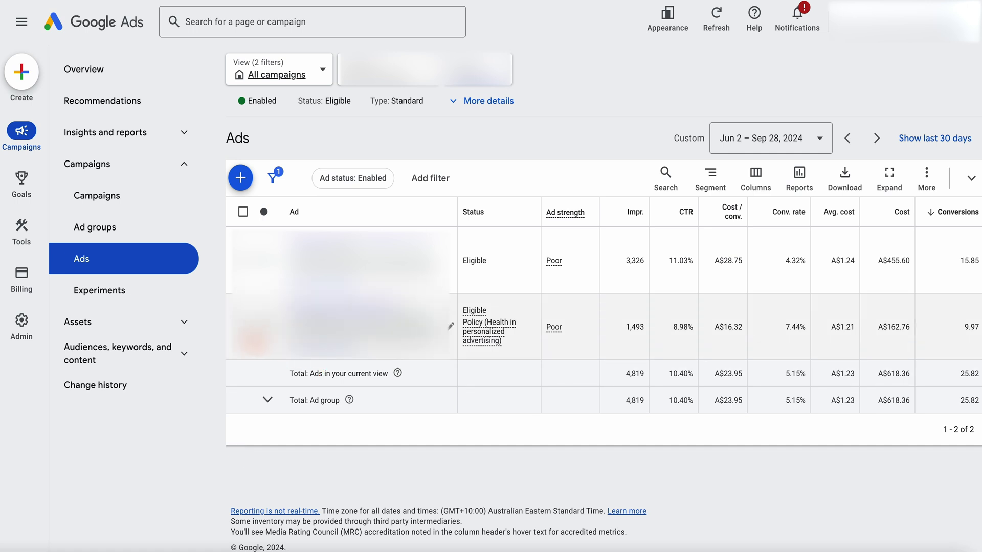
Compare the second ad's 8.98% CTR and 7.44% conversion rate against the first ad.
{"action": "left_click", "coordinate": [243, 326]}
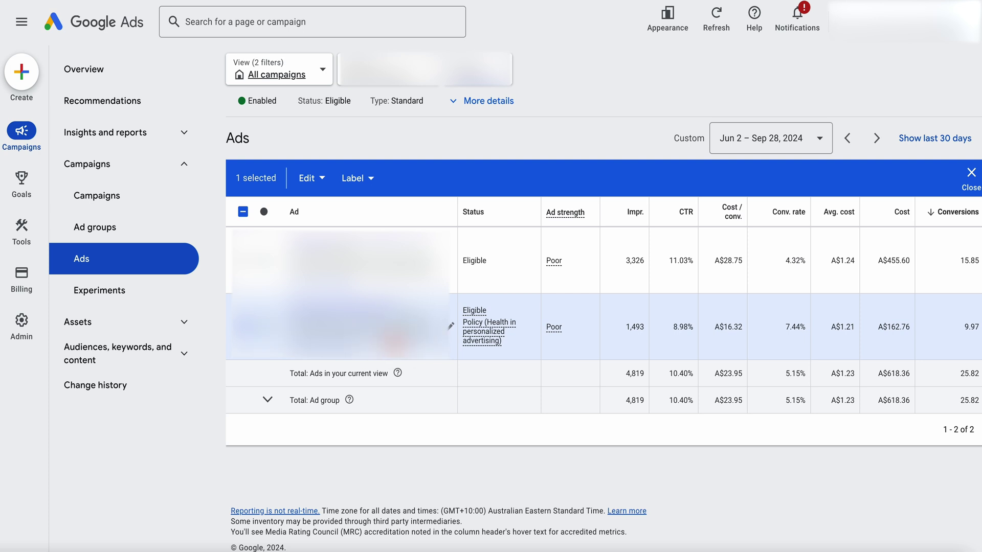
{"action": "double_click", "coordinate": [681, 328]}
{"action": "double_click", "coordinate": [792, 330]}
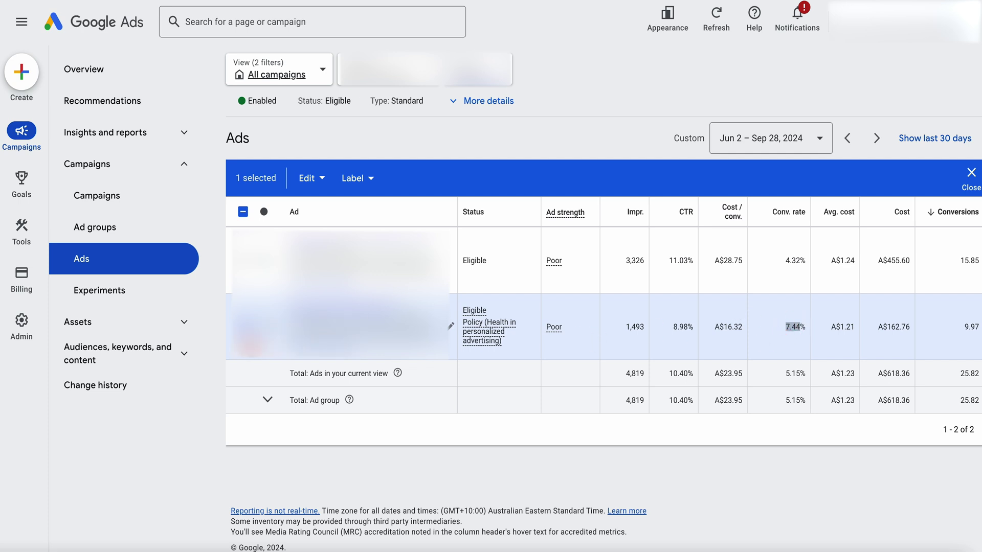
{"action": "left_click", "coordinate": [244, 330]}
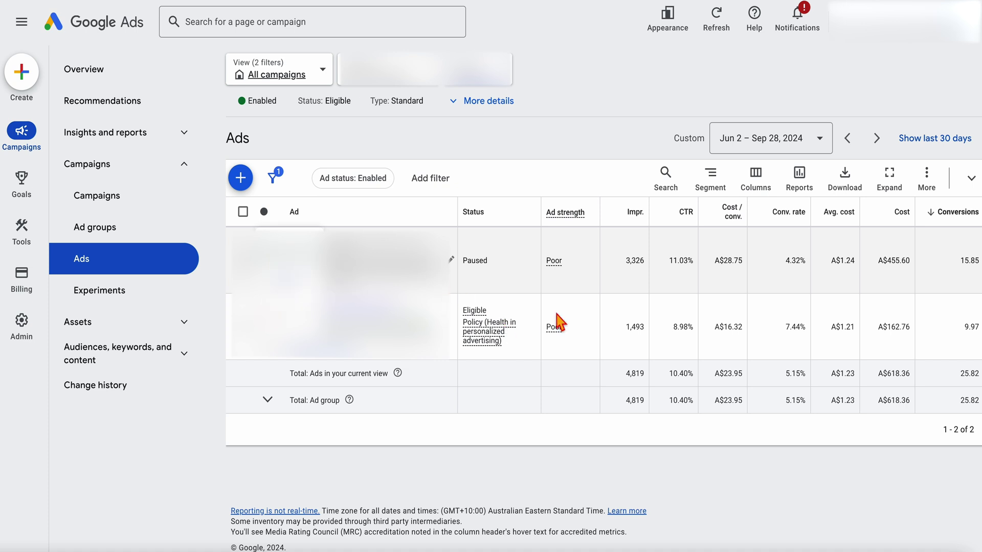
{"action": "mouse_move", "coordinate": [573, 342]}
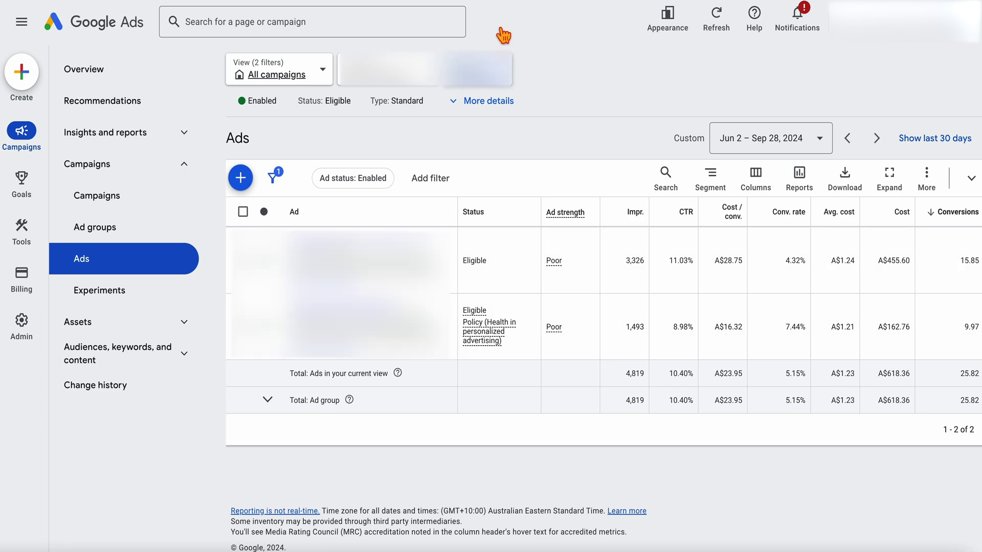
Scroll the Optimisation Checklist to section 5, Auction Insights Report Review.
{"action": "left_click", "coordinate": [500, 6]}
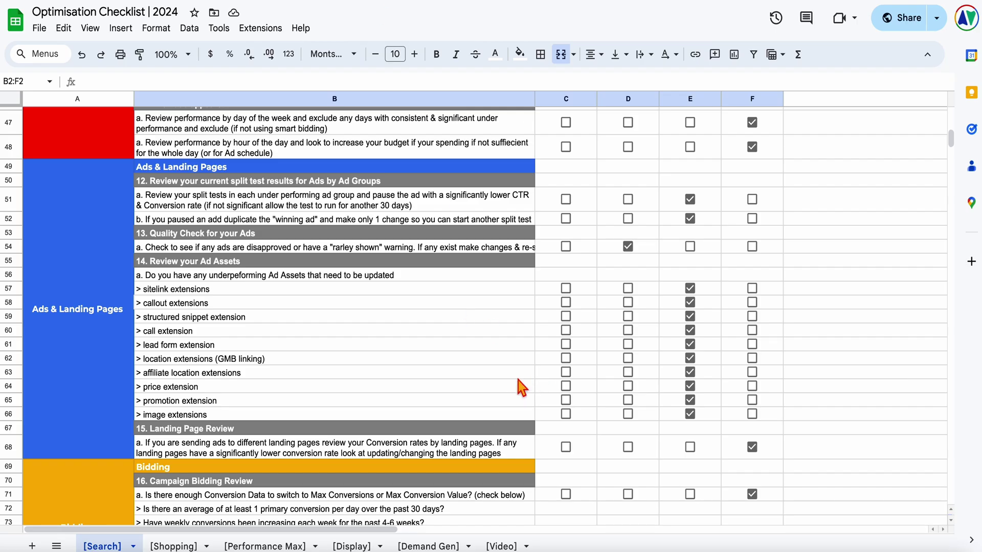
{"action": "scroll", "coordinate": [392, 414], "scroll_direction": "up", "scroll_amount": 3}
{"action": "scroll", "coordinate": [392, 414], "scroll_direction": "up", "scroll_amount": 12}
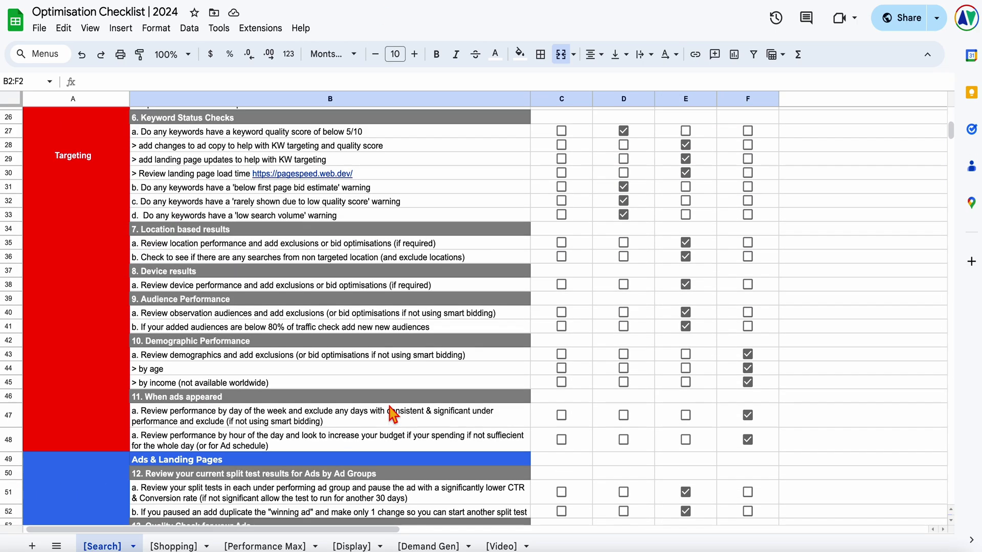
{"action": "scroll", "coordinate": [392, 413], "scroll_direction": "up", "scroll_amount": 2}
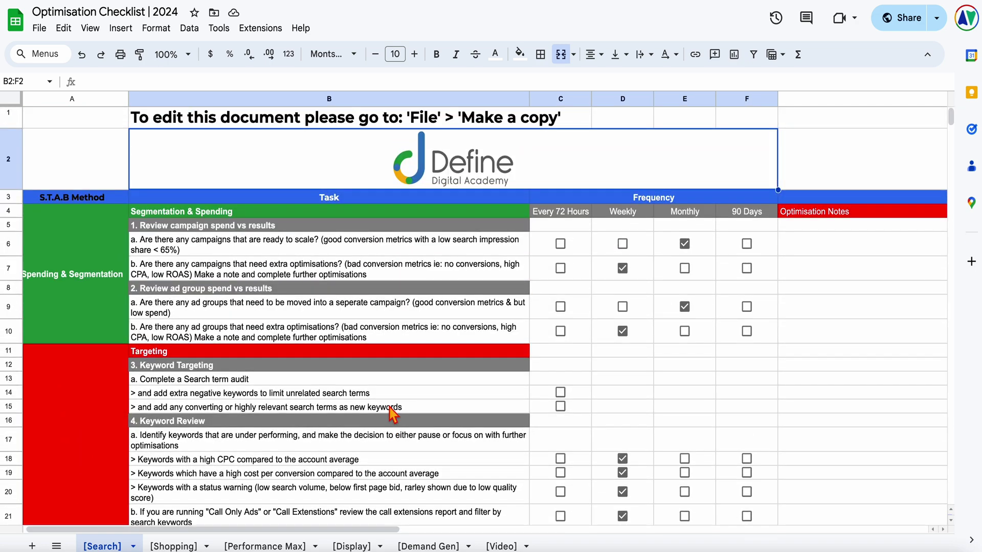
{"action": "scroll", "coordinate": [391, 414], "scroll_direction": "down", "scroll_amount": 5}
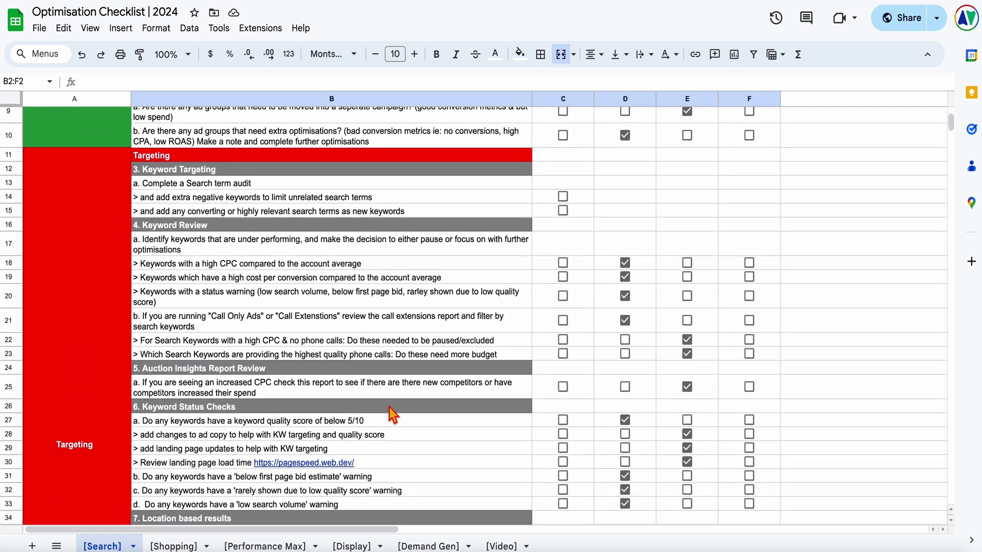
{"action": "scroll", "coordinate": [392, 415], "scroll_direction": "down", "scroll_amount": 5}
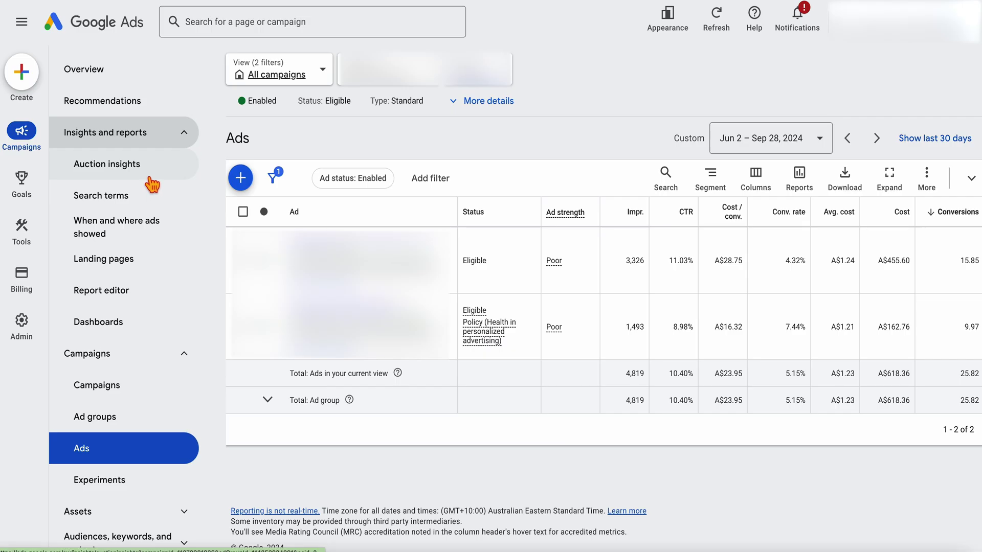
Open Auction insights and review your 15.54% impression share against five competitors.
{"action": "left_click", "coordinate": [106, 173]}
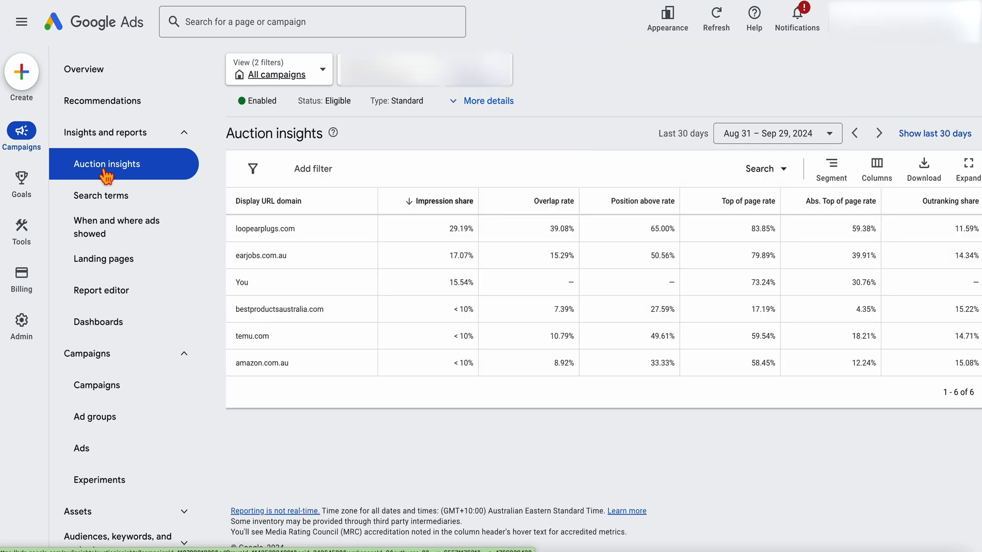
{"action": "double_click", "coordinate": [241, 283]}
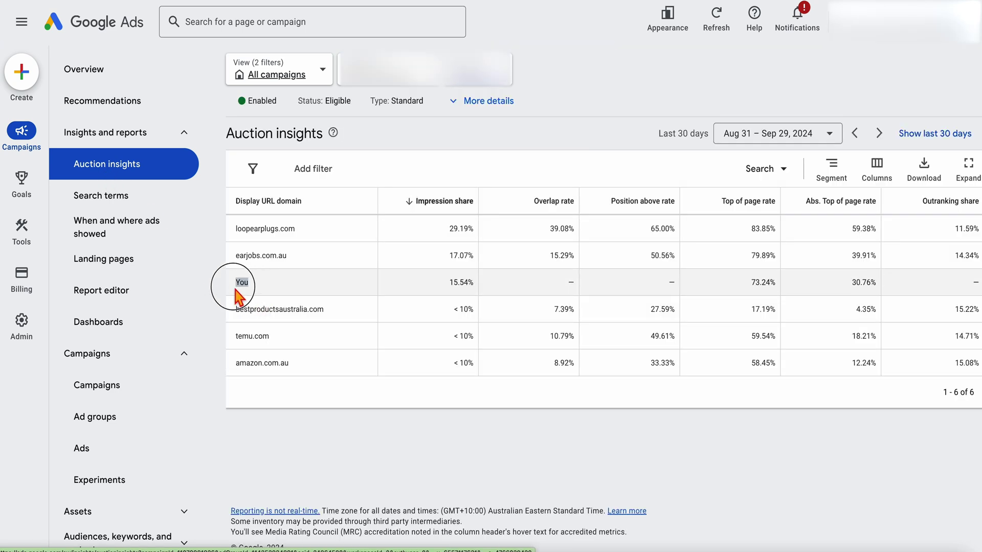
{"action": "left_click", "coordinate": [295, 262]}
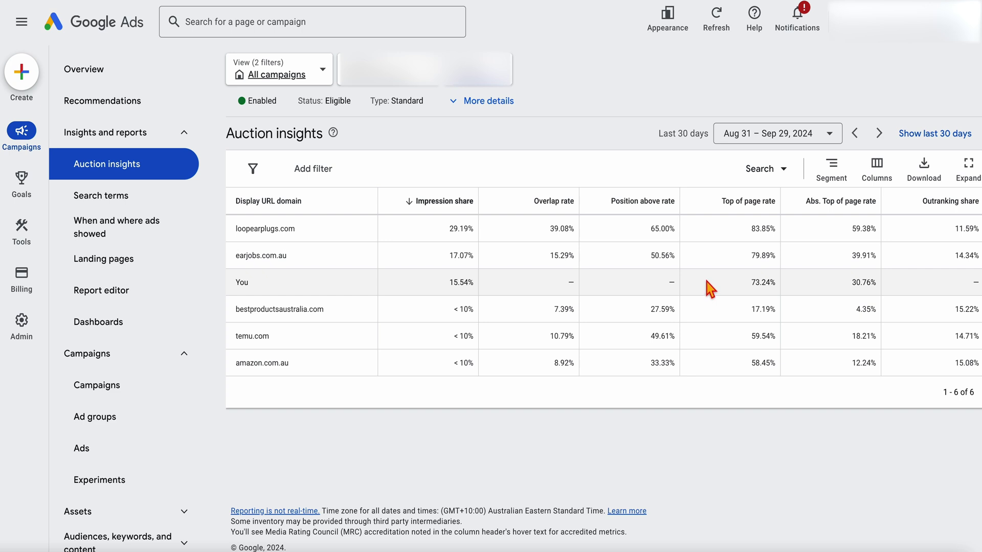
{"action": "left_click", "coordinate": [820, 144]}
{"action": "scroll", "coordinate": [823, 286], "scroll_direction": "up", "scroll_amount": 5}
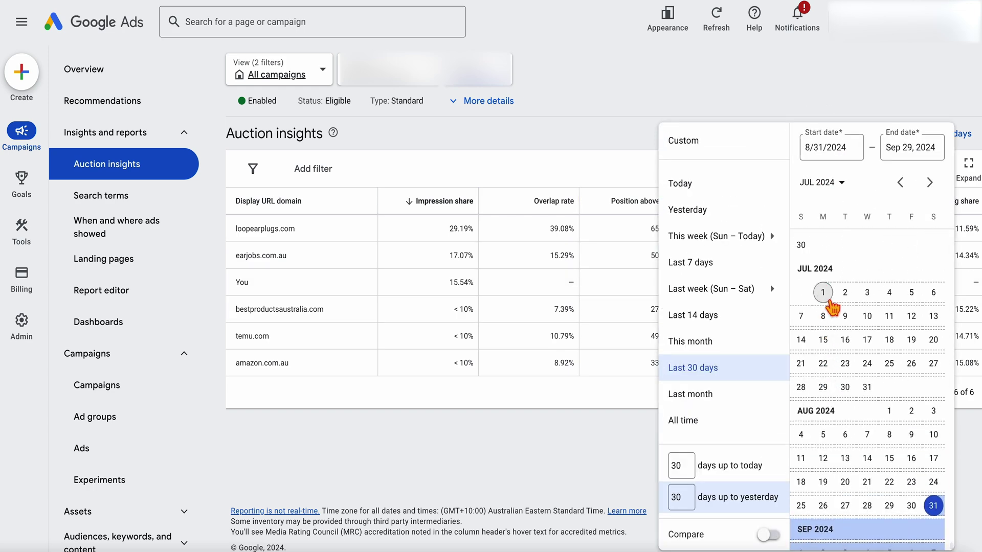
{"action": "left_click", "coordinate": [825, 296]}
{"action": "left_click", "coordinate": [867, 387]}
{"action": "left_click", "coordinate": [926, 538]}
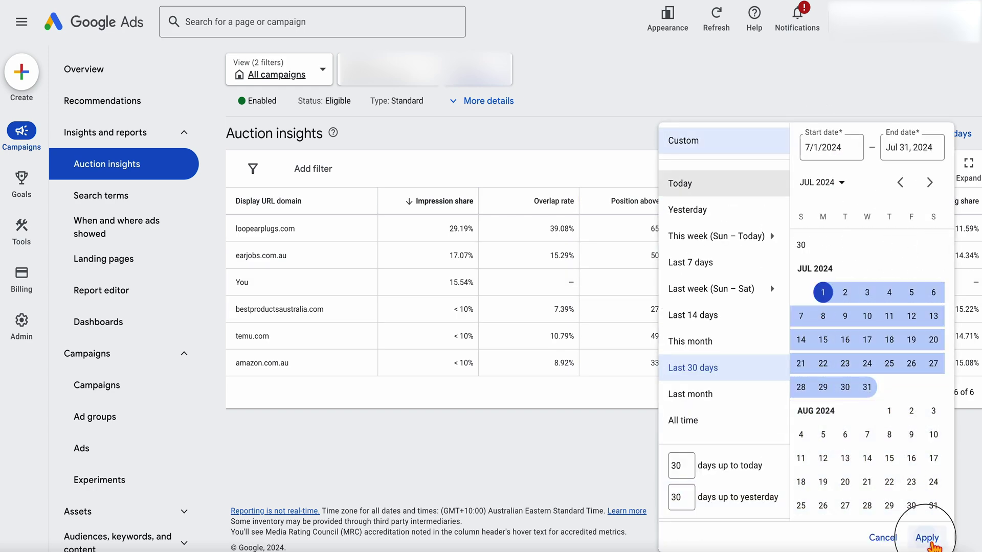
{"action": "left_click_drag", "start_coordinate": [449, 256], "coordinate": [477, 255]}
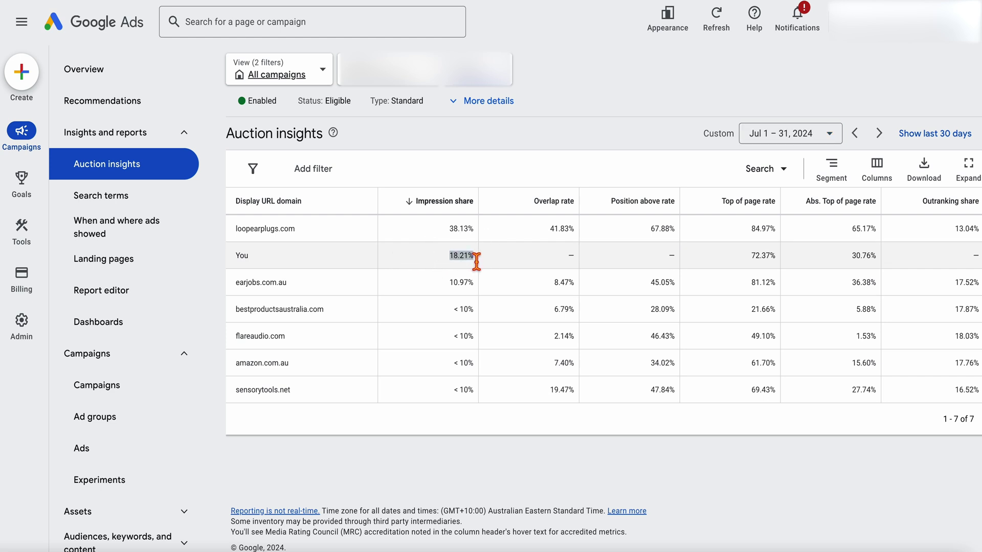
{"action": "left_click", "coordinate": [791, 146]}
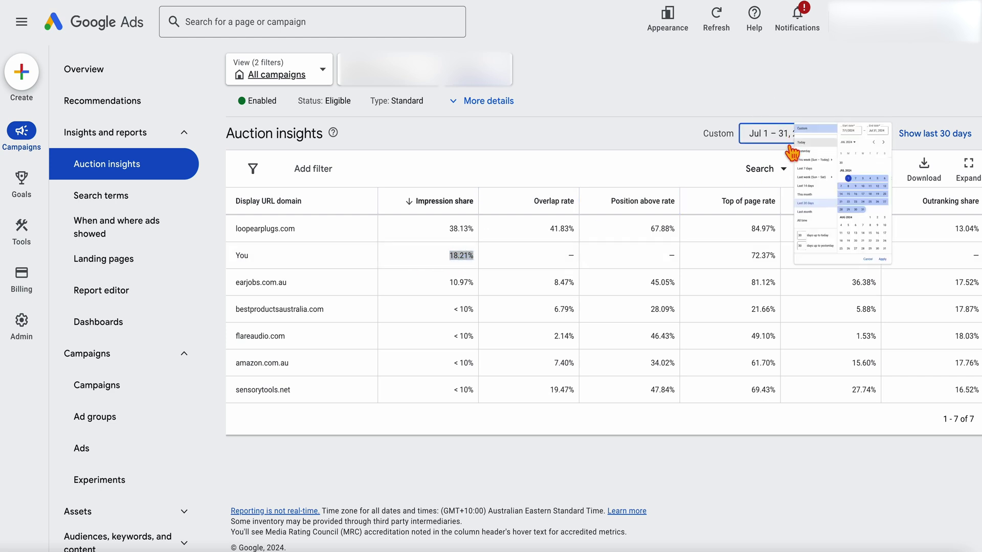
{"action": "scroll", "coordinate": [811, 401], "scroll_direction": "down", "scroll_amount": 3}
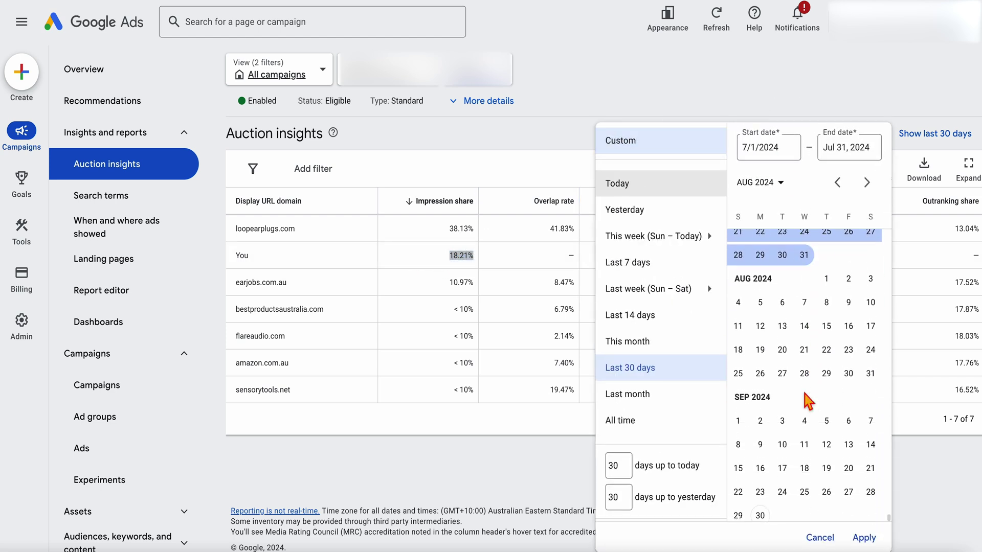
{"action": "left_click", "coordinate": [825, 273]}
{"action": "left_click", "coordinate": [870, 367]}
{"action": "left_click", "coordinate": [864, 538]}
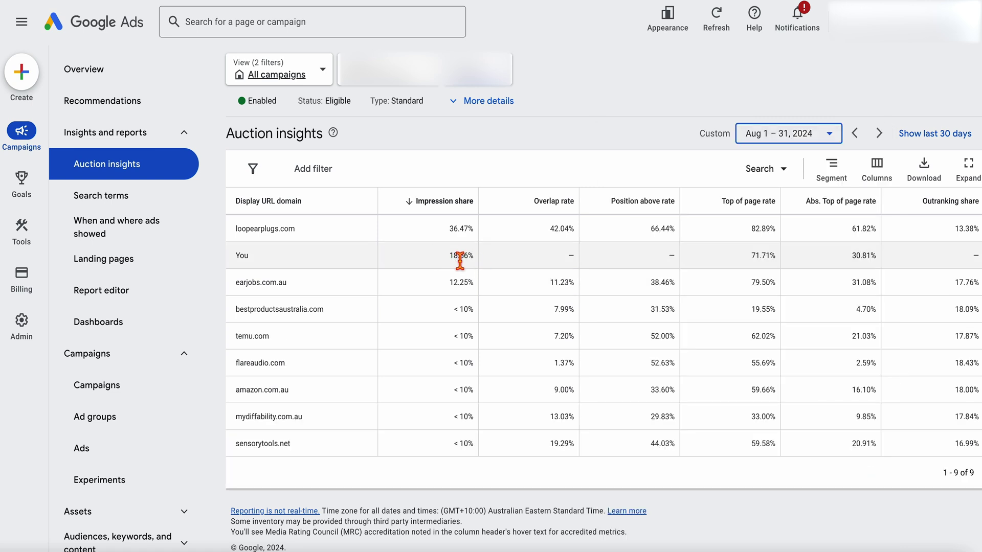
{"action": "left_click", "coordinate": [910, 137]}
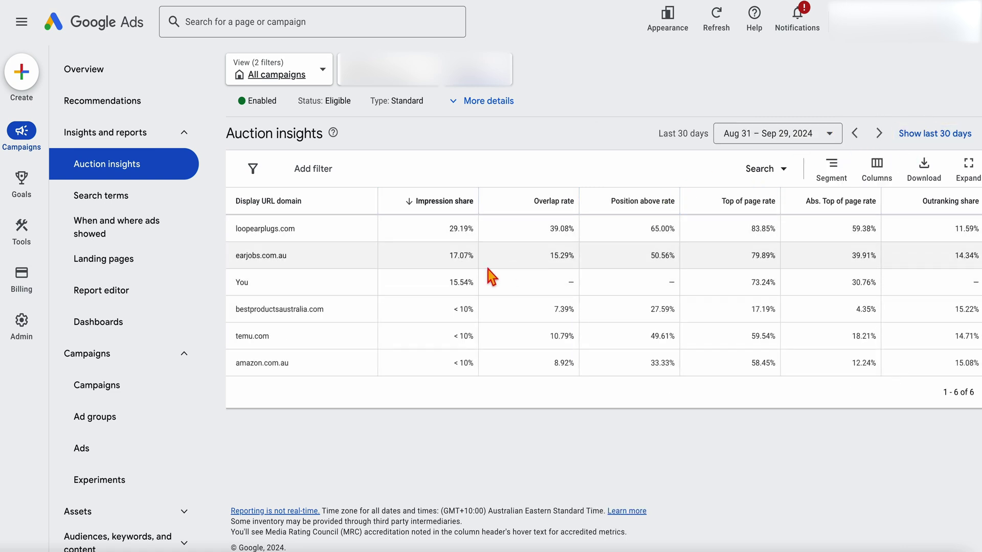
{"action": "left_click_drag", "start_coordinate": [448, 282], "coordinate": [468, 283]}
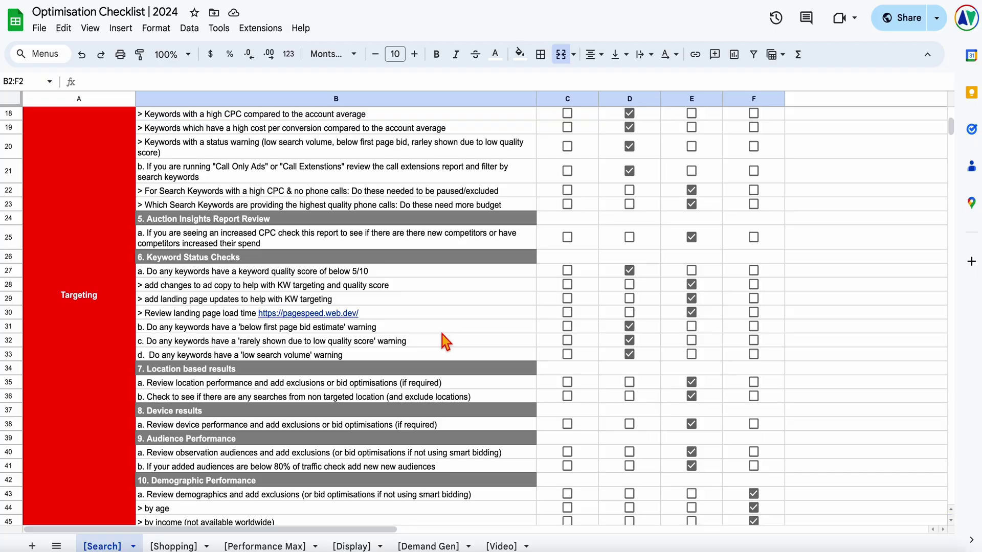
{"action": "scroll", "coordinate": [440, 333], "scroll_direction": "up", "scroll_amount": 6}
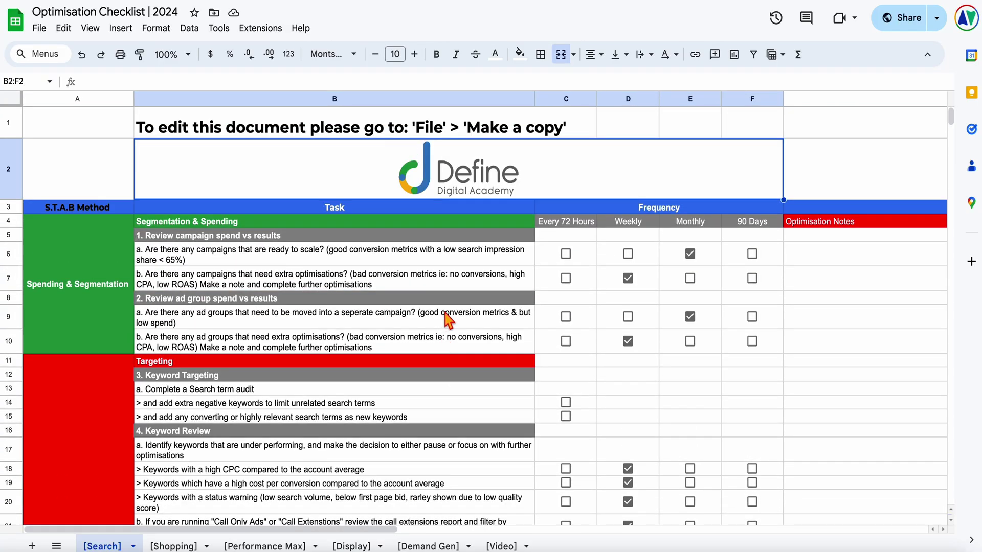
{"action": "scroll", "coordinate": [441, 332], "scroll_direction": "down", "scroll_amount": 5}
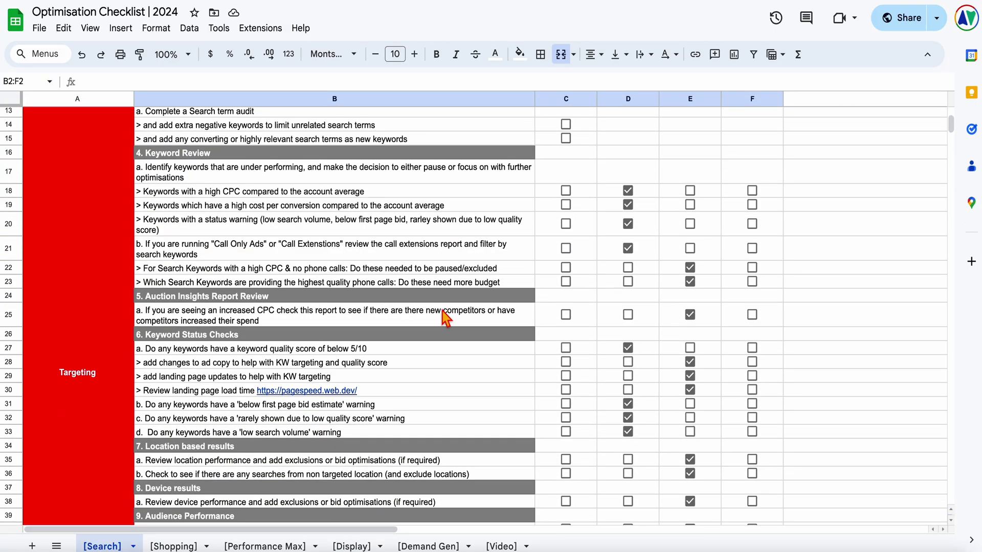
{"action": "scroll", "coordinate": [600, 330], "scroll_direction": "up", "scroll_amount": 4}
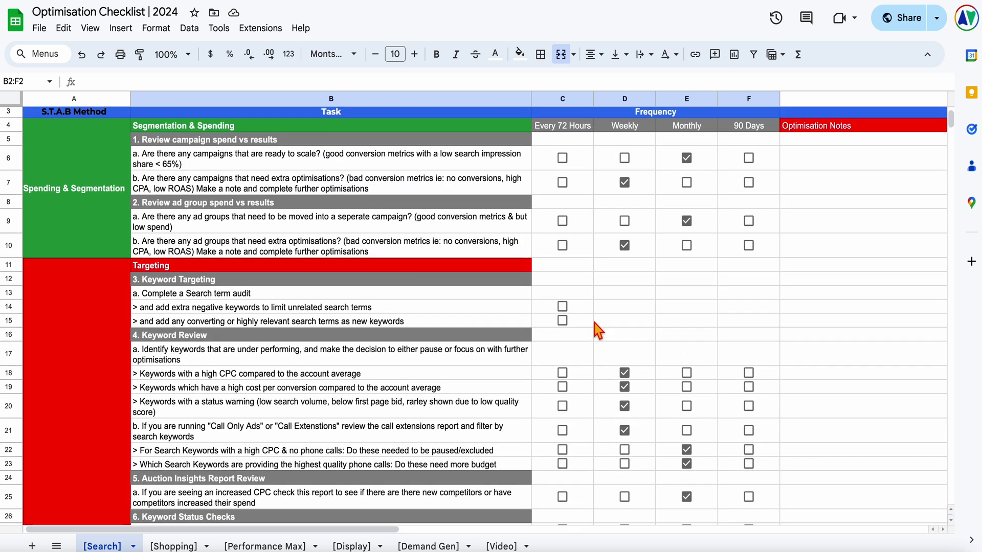
{"action": "scroll", "coordinate": [598, 331], "scroll_direction": "up", "scroll_amount": 1}
{"action": "scroll", "coordinate": [596, 337], "scroll_direction": "up", "scroll_amount": 2}
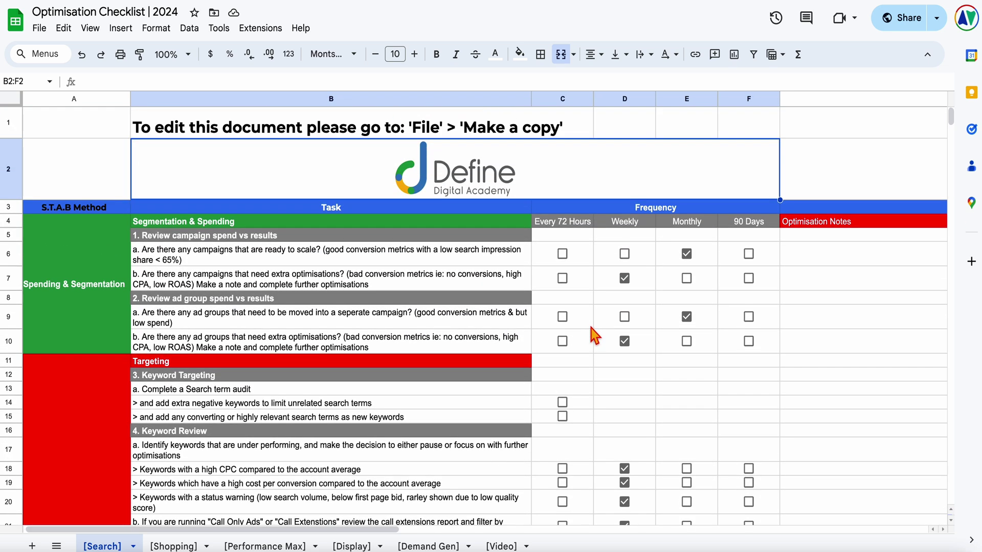